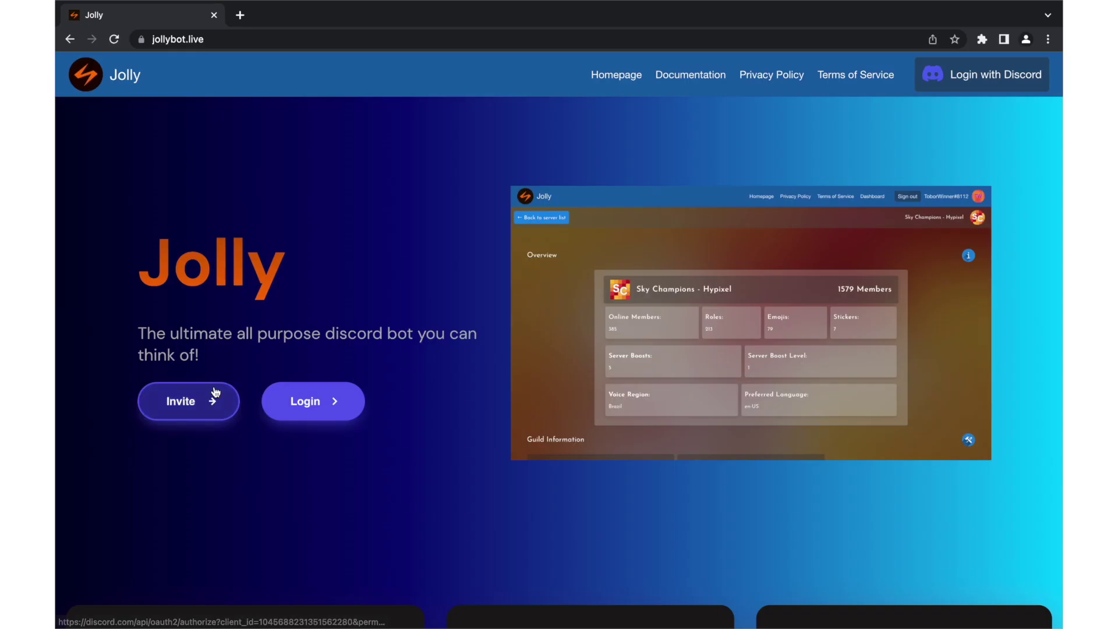
Step: Invite the Jolly bot to the Jolly Tutorials server, authorise it with Administrator permission and complete the human check
{"action": "left_click", "coordinate": [211, 400]}
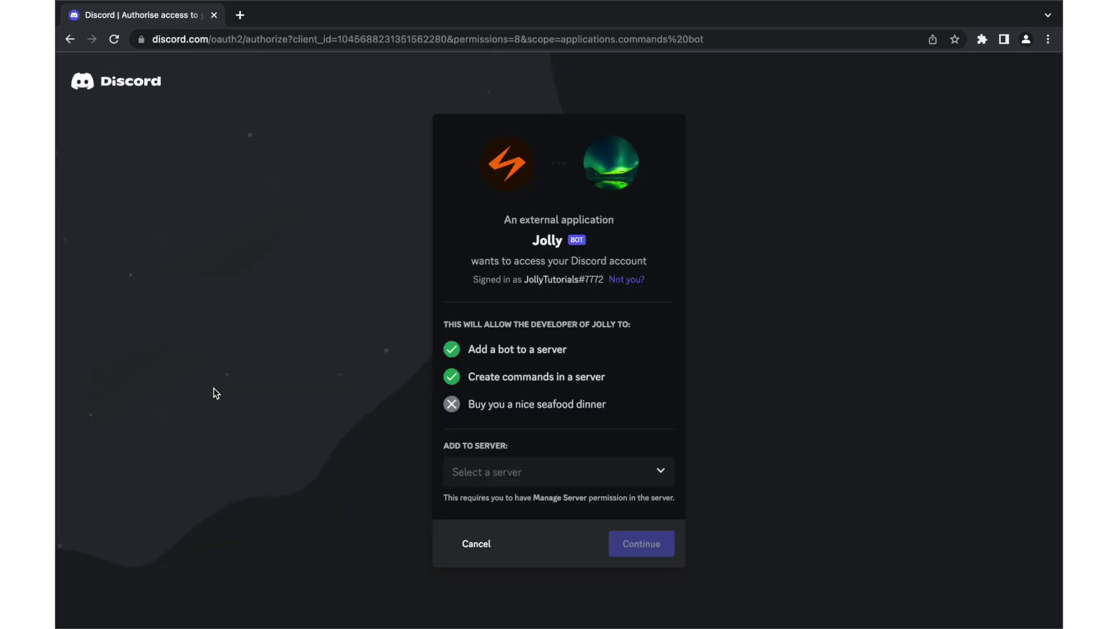
{"action": "left_click", "coordinate": [484, 480]}
{"action": "left_click", "coordinate": [488, 504]}
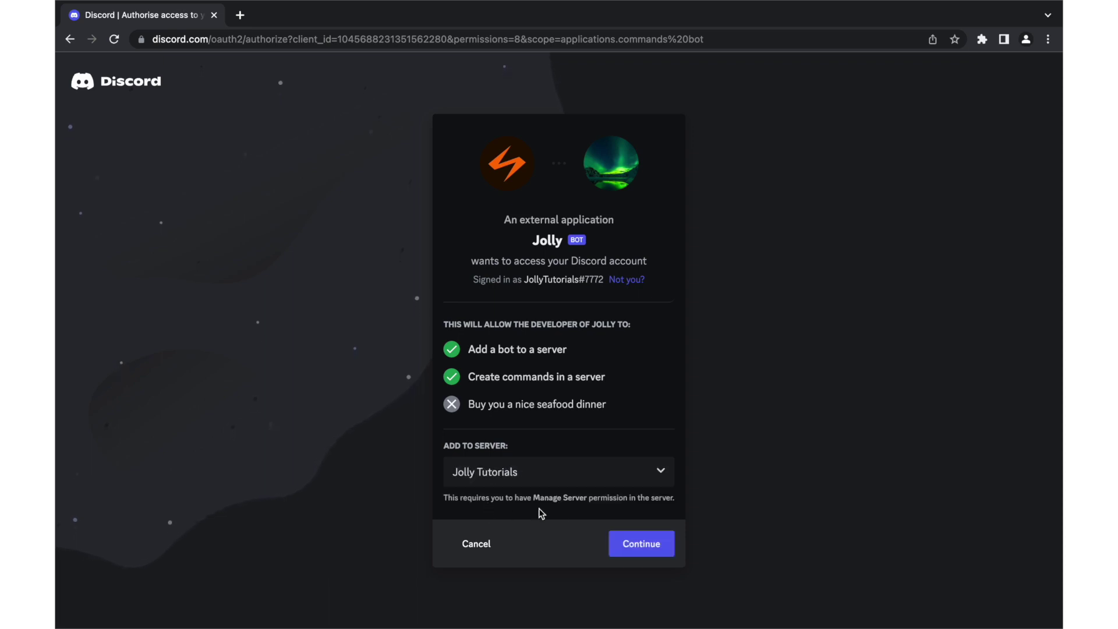
{"action": "left_click", "coordinate": [636, 551]}
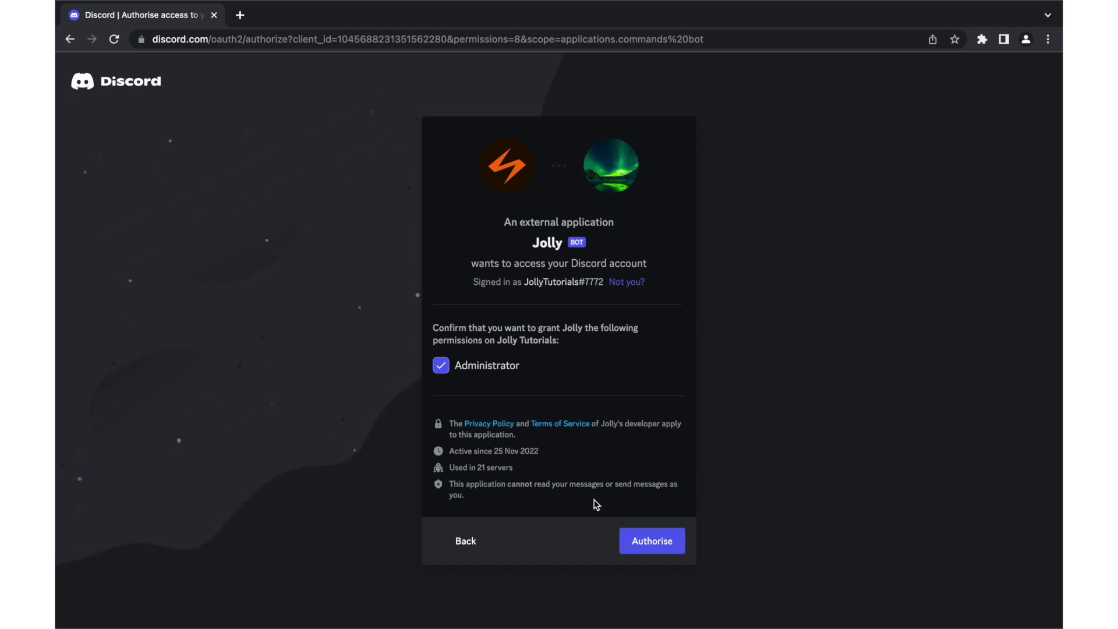
{"action": "left_click", "coordinate": [656, 550]}
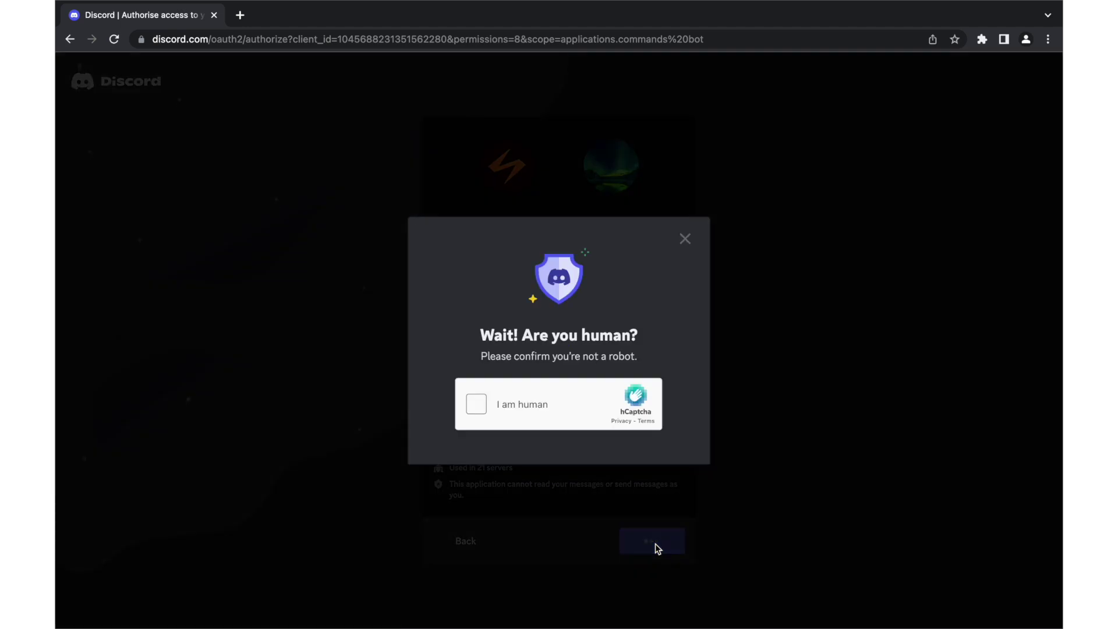
{"action": "left_click", "coordinate": [476, 404]}
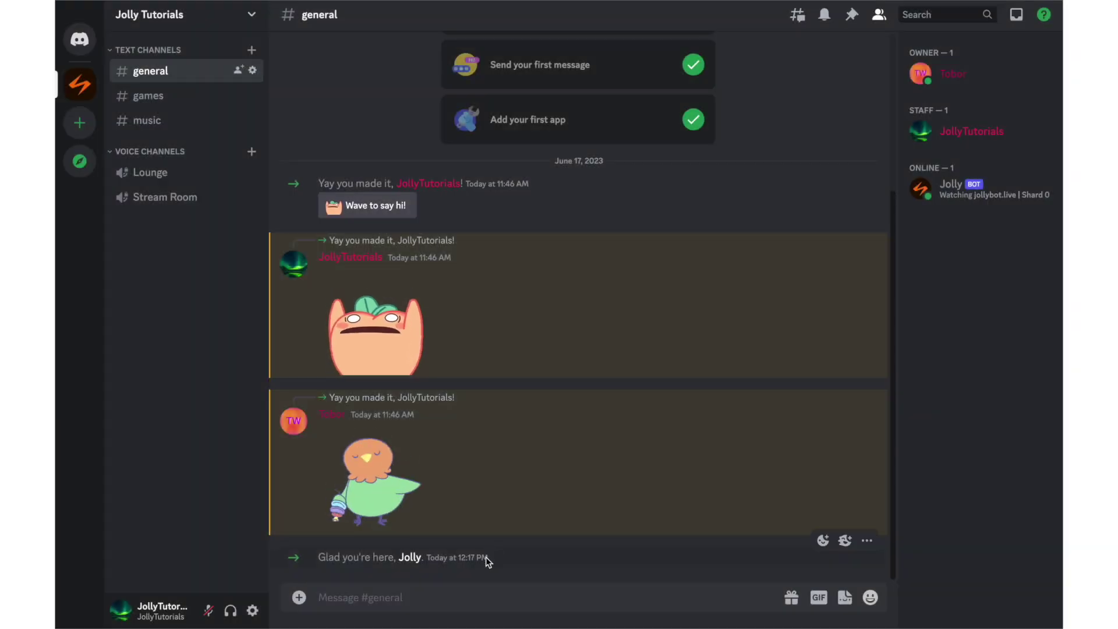
Step: In Discord, move the Jolly role above Owner in the Jolly Tutorials server's role list and save the change
{"action": "left_click", "coordinate": [230, 22]}
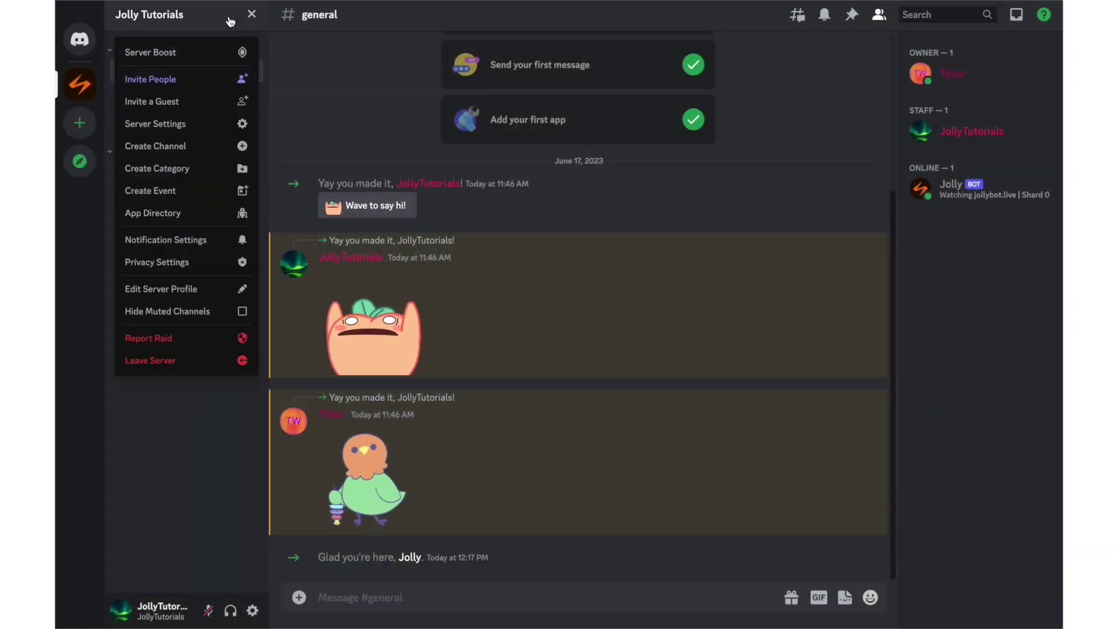
{"action": "left_click", "coordinate": [176, 131]}
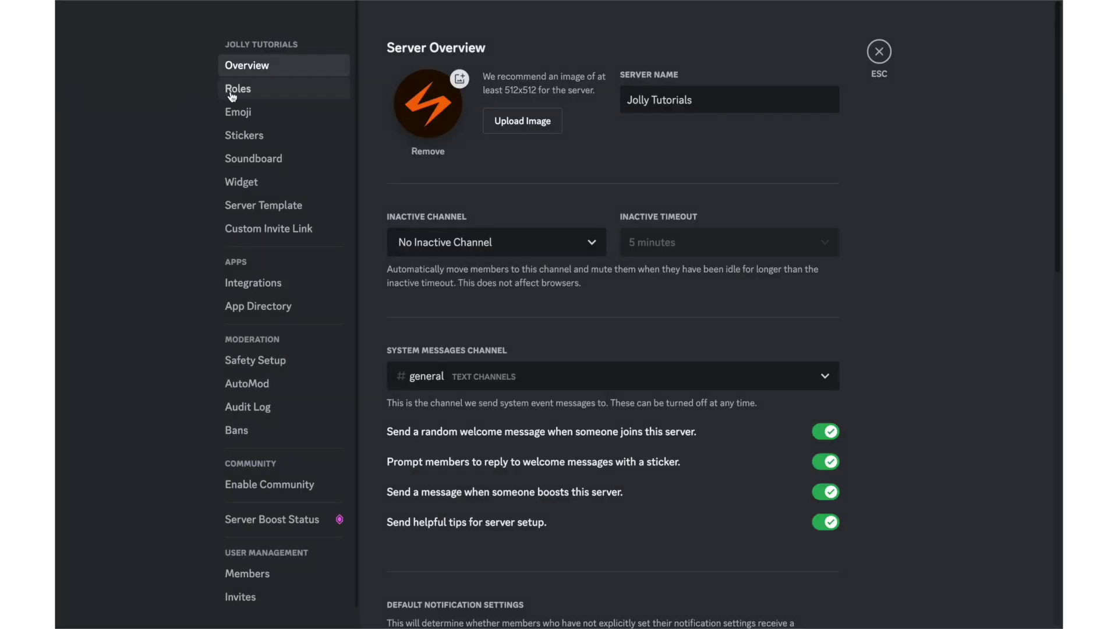
{"action": "left_click", "coordinate": [237, 92]}
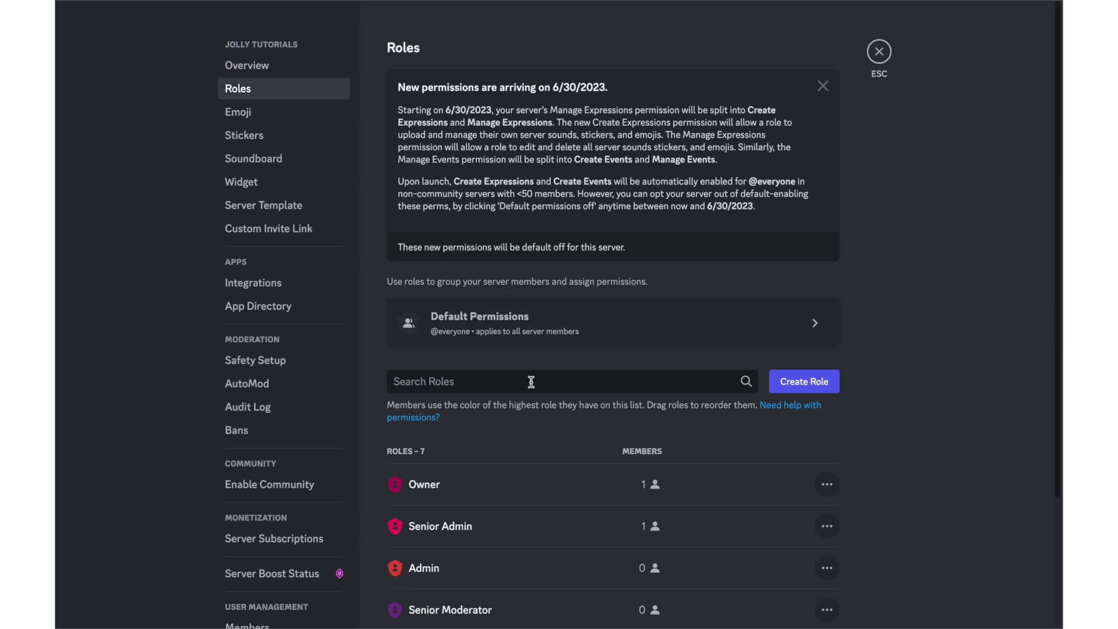
{"action": "scroll", "coordinate": [531, 382], "scroll_direction": "down", "scroll_amount": 3}
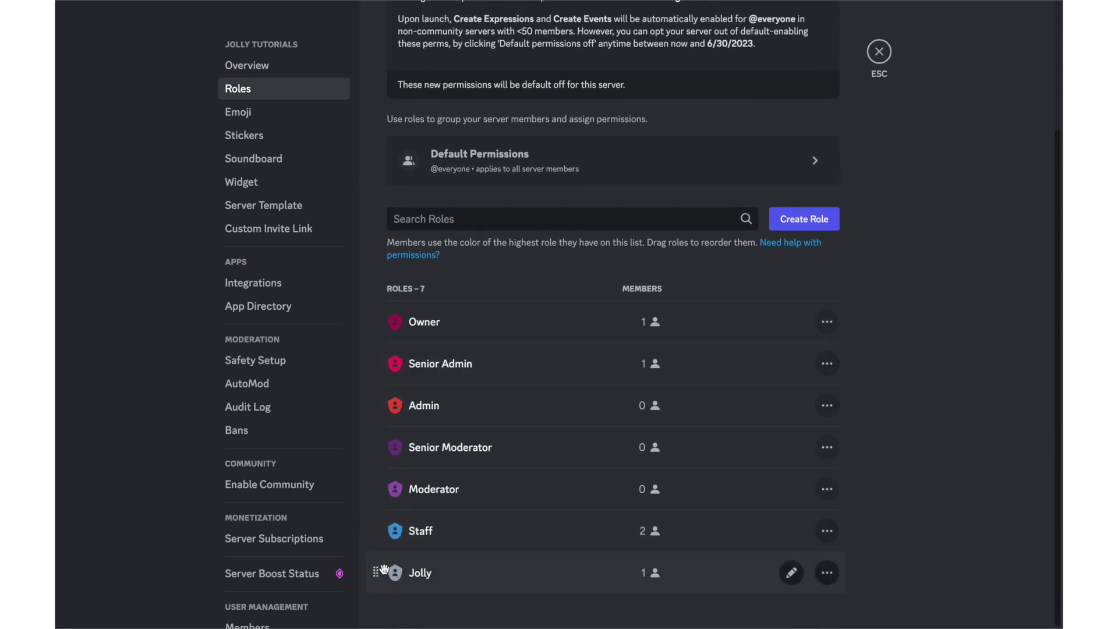
{"action": "left_click_drag", "start_coordinate": [377, 571], "coordinate": [375, 303]}
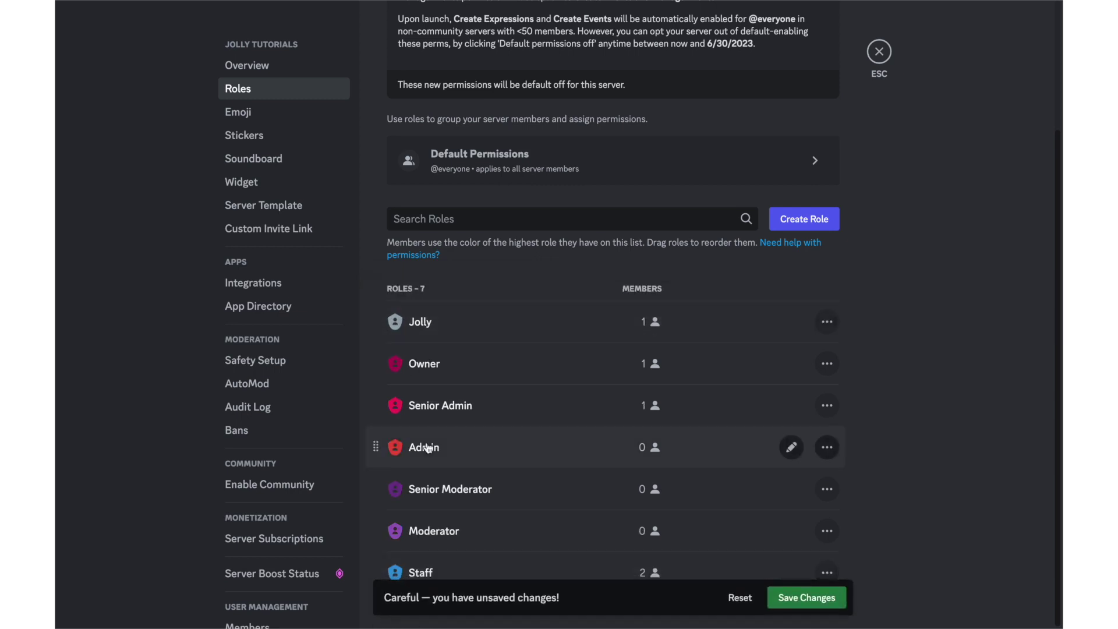
{"action": "left_click", "coordinate": [795, 599]}
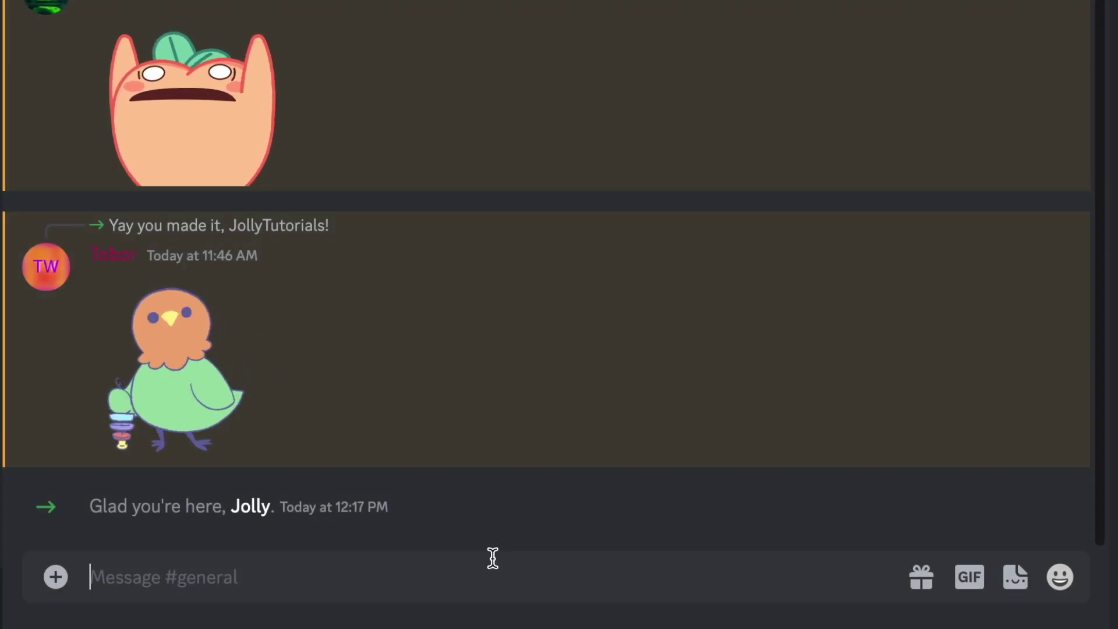
Step: Send the command j!dashboard in the general channel and follow the bot's dashboard link to jollybot.live
{"action": "type", "text": "j!"}
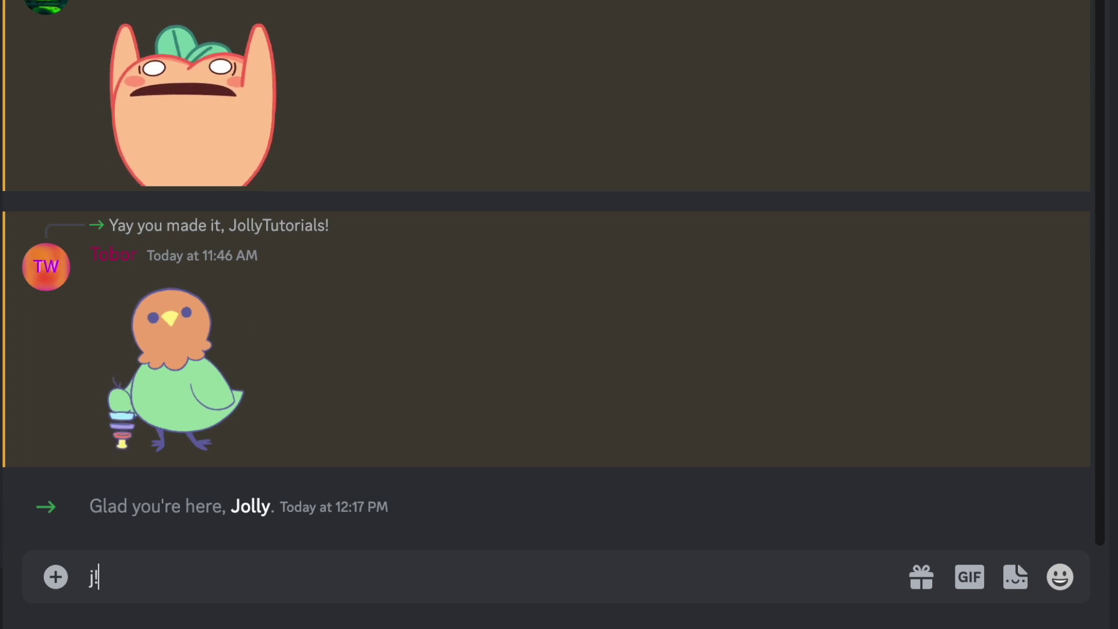
{"action": "type", "text": "dashboard"}
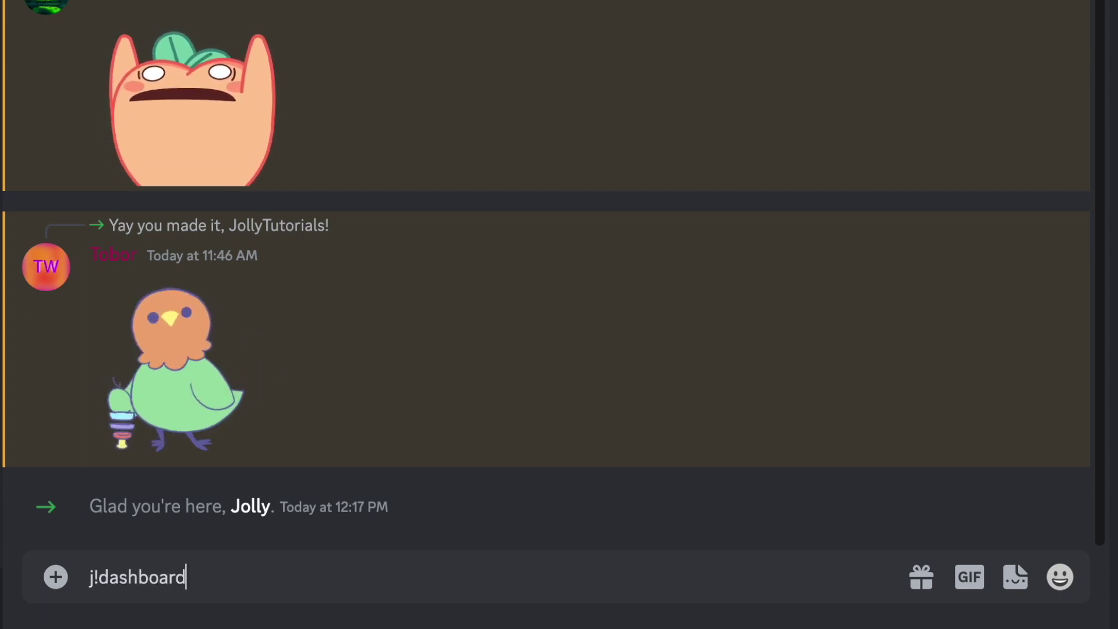
{"action": "key", "text": "Return"}
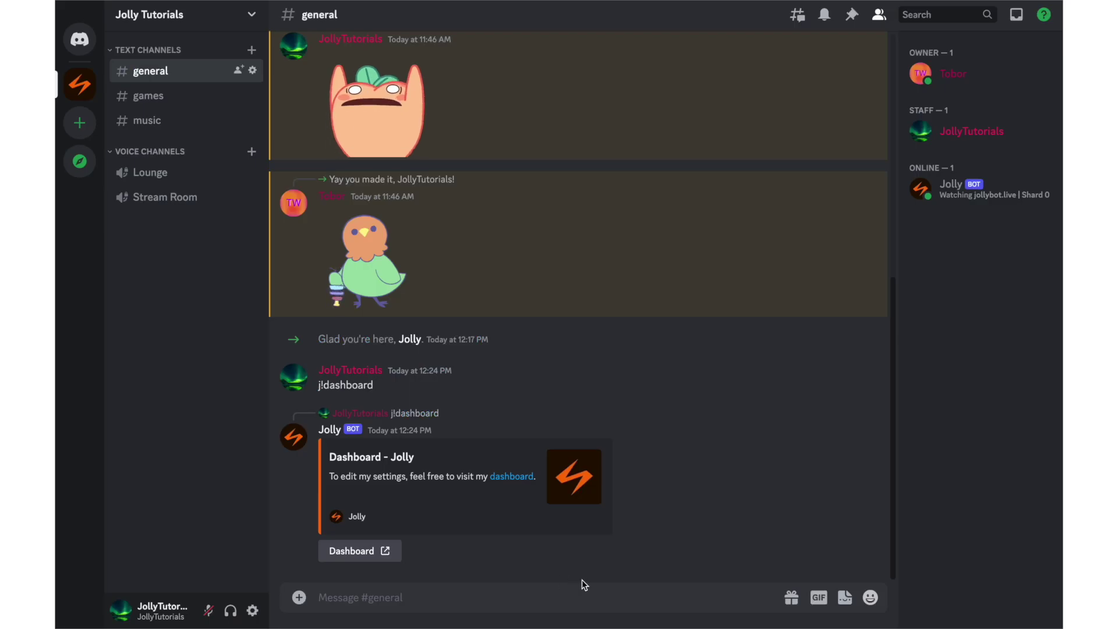
{"action": "left_click", "coordinate": [375, 553]}
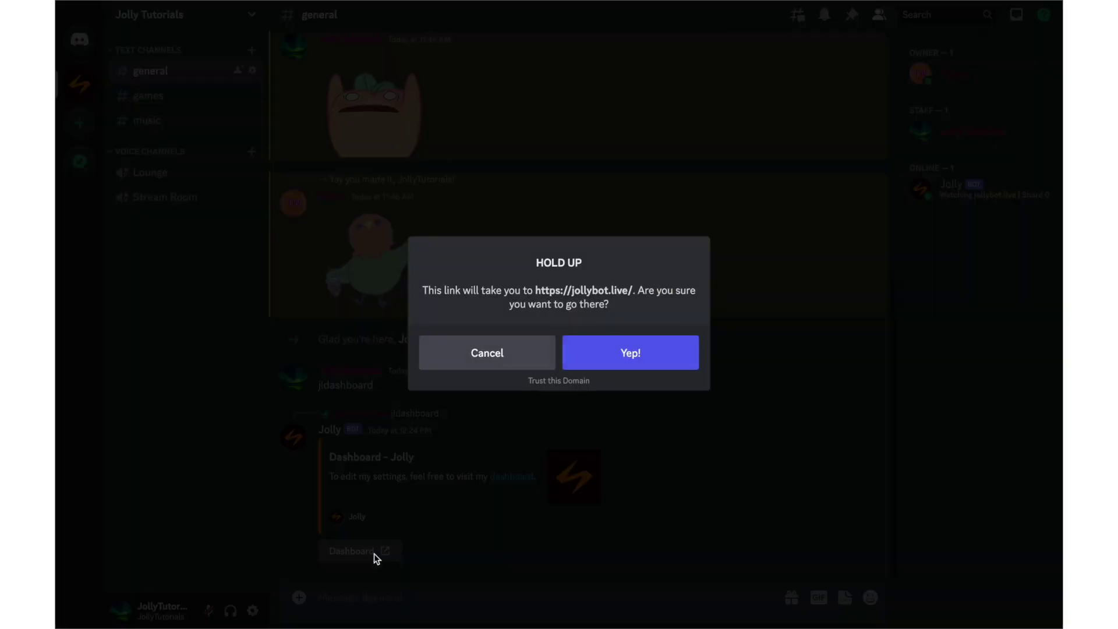
{"action": "left_click", "coordinate": [629, 353]}
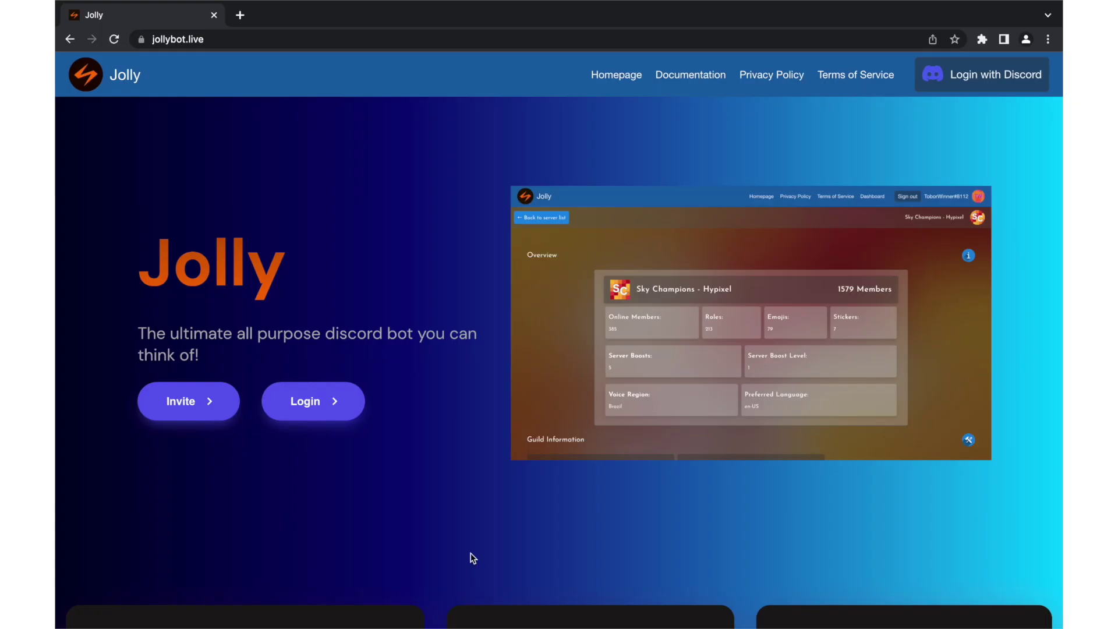
Step: Log in to the Jolly website with Discord, authorising access, and open the dashboard of the Jolly Tutorials server
{"action": "left_click", "coordinate": [994, 80]}
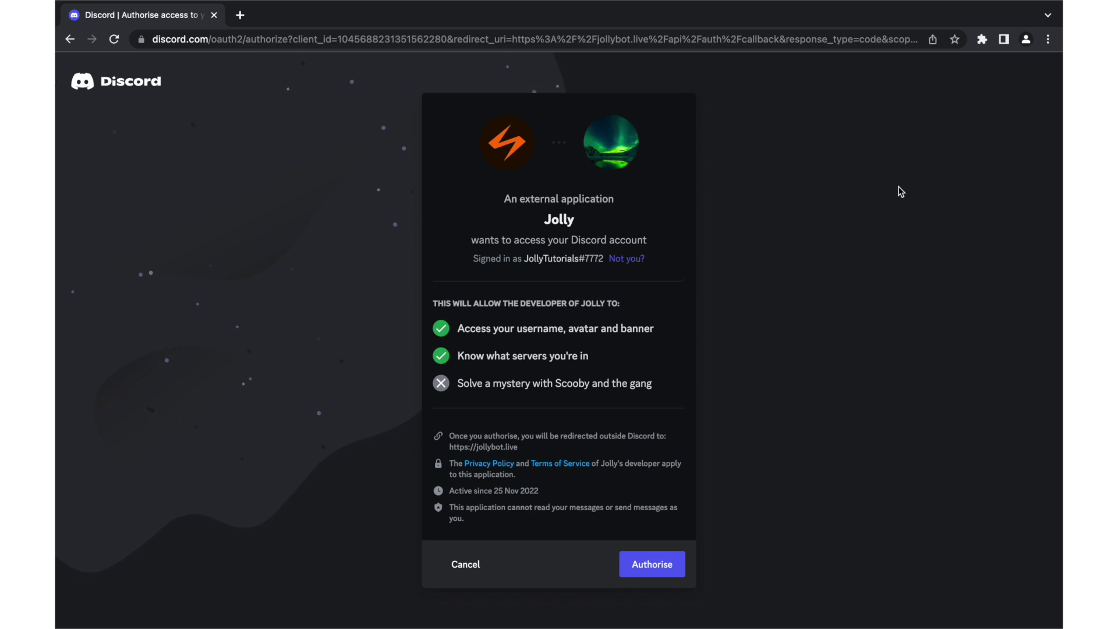
{"action": "left_click", "coordinate": [650, 569]}
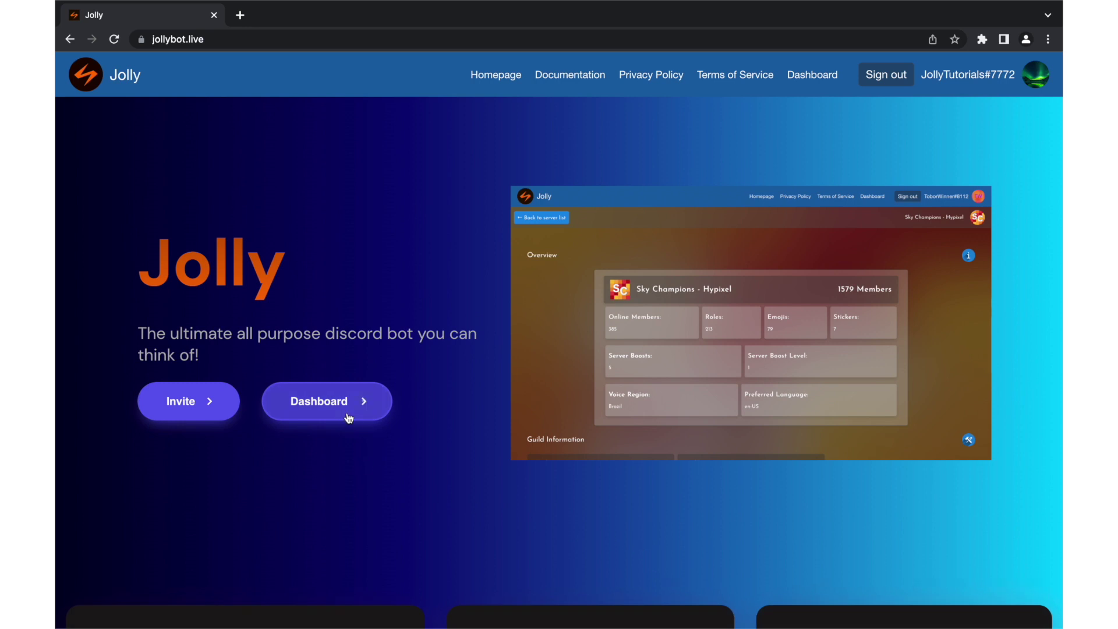
{"action": "left_click", "coordinate": [332, 399]}
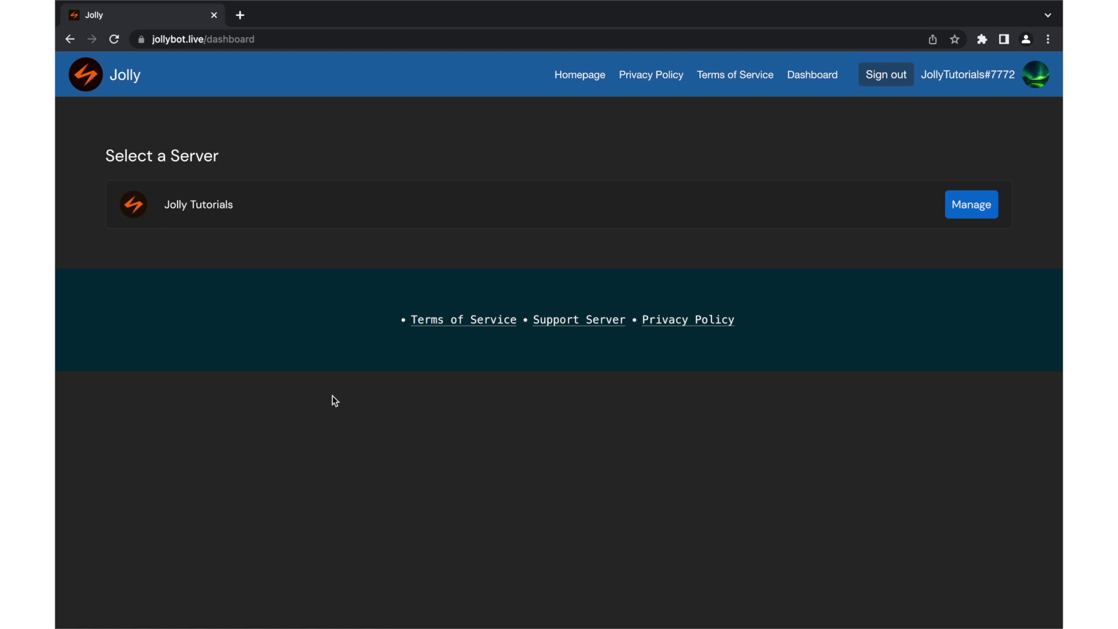
{"action": "left_click", "coordinate": [285, 209]}
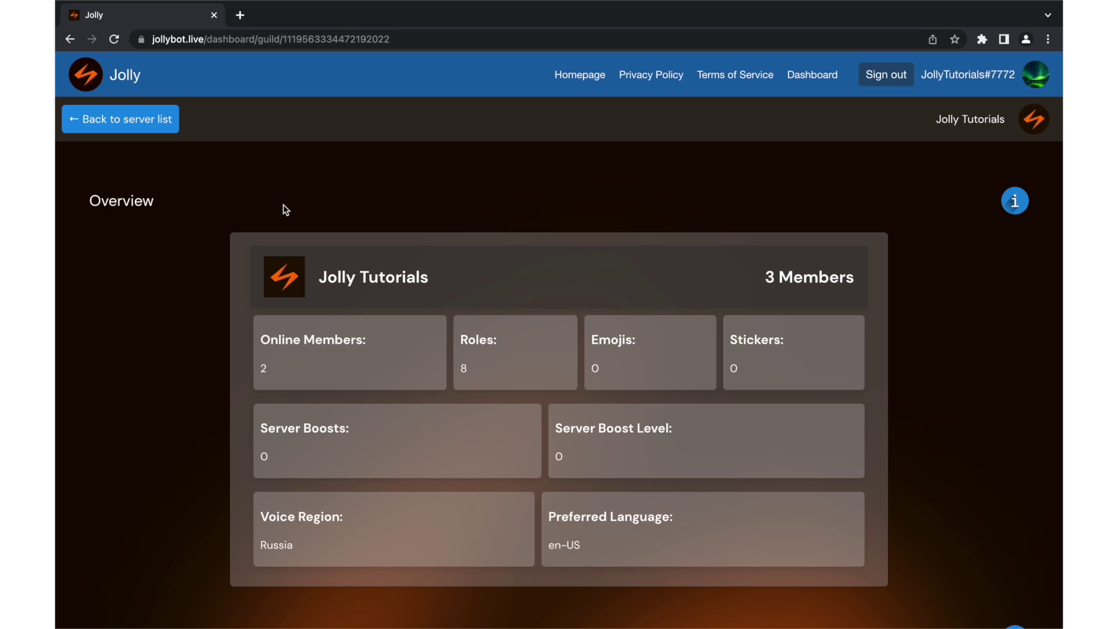
Step: Open the server's Permission Roles (Staff, ...) settings and set the Admin Role to Admin
{"action": "scroll", "coordinate": [283, 205], "scroll_direction": "down", "scroll_amount": 5}
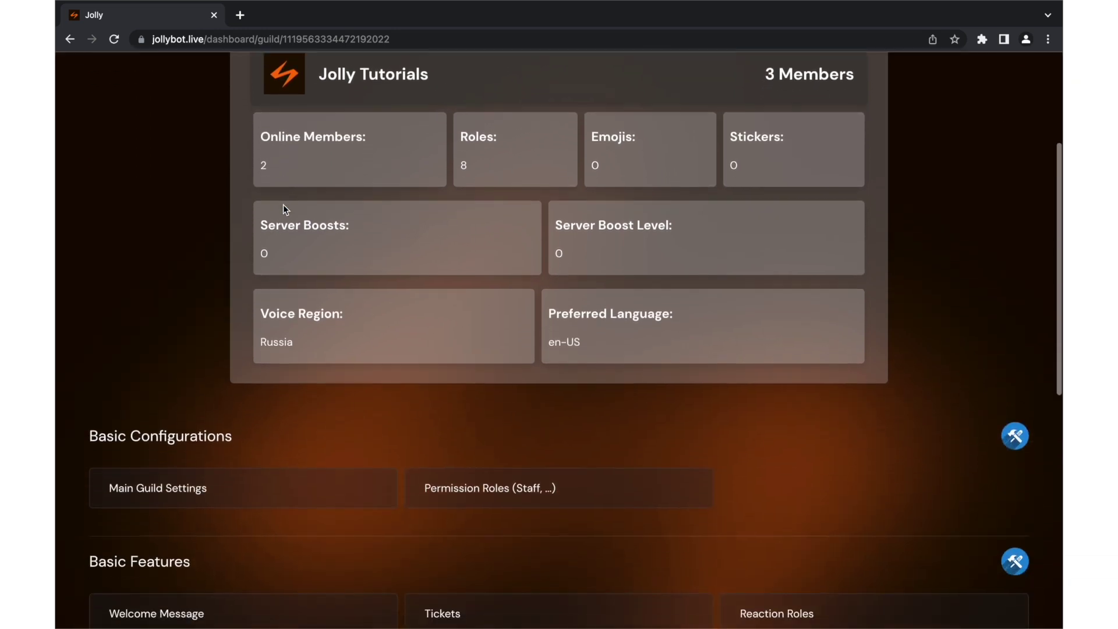
{"action": "scroll", "coordinate": [283, 205], "scroll_direction": "down", "scroll_amount": 2}
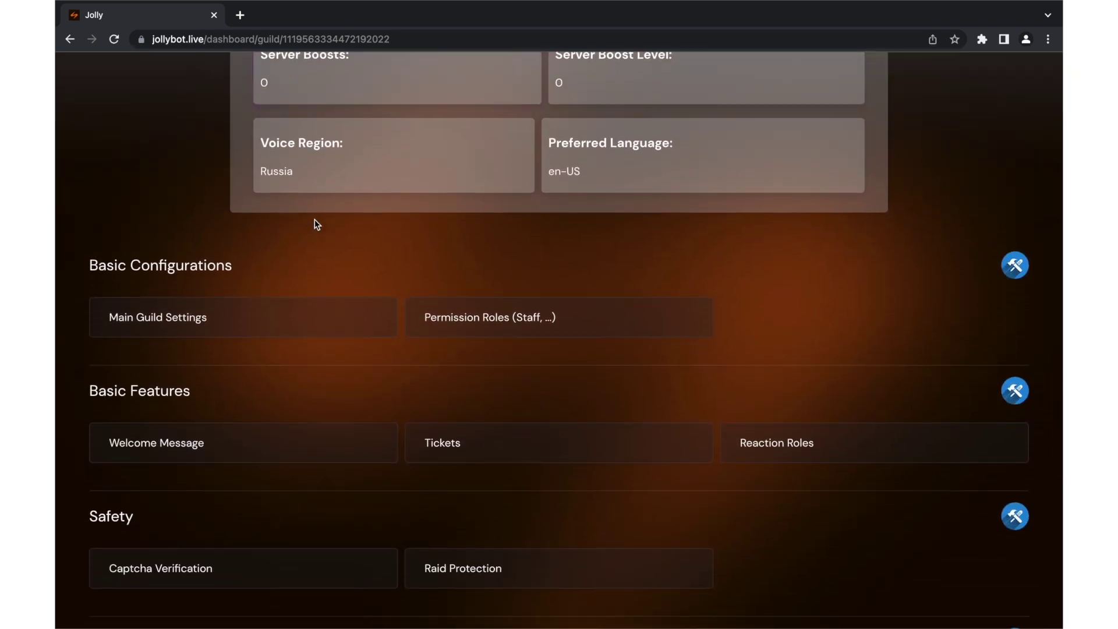
{"action": "left_click", "coordinate": [458, 323]}
{"action": "scroll", "coordinate": [284, 382], "scroll_direction": "down", "scroll_amount": 1}
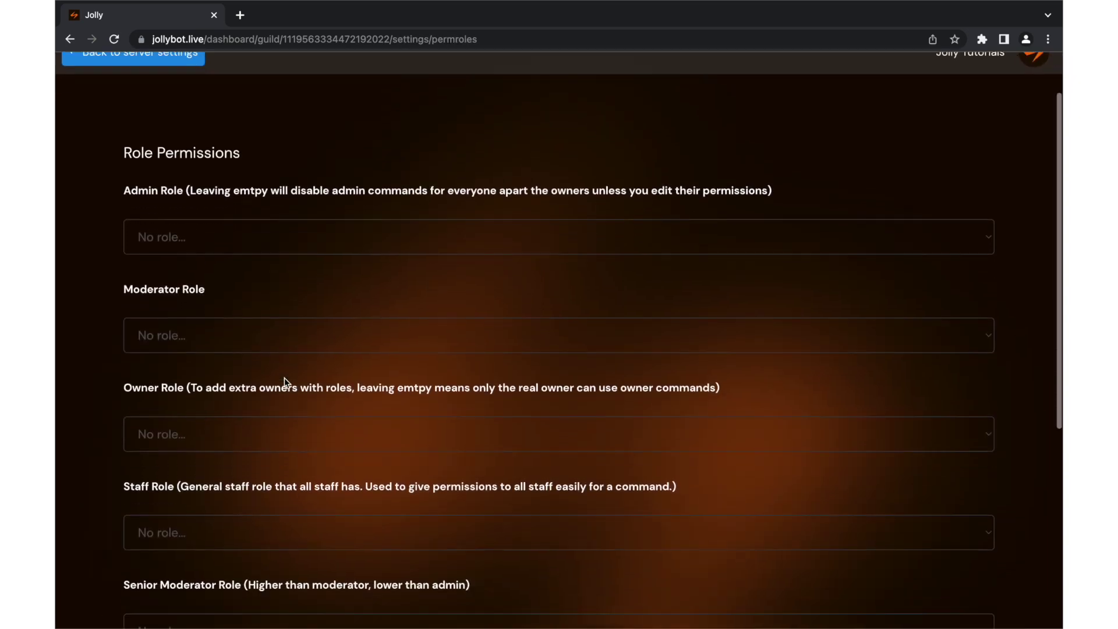
{"action": "scroll", "coordinate": [284, 377], "scroll_direction": "down", "scroll_amount": 2}
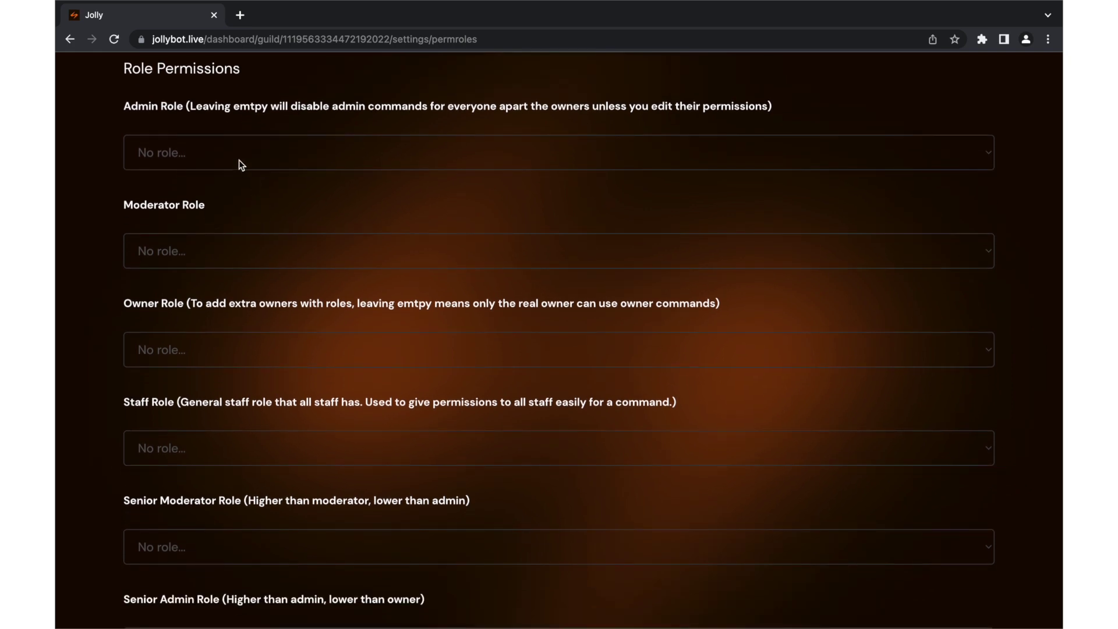
{"action": "left_click", "coordinate": [240, 165]}
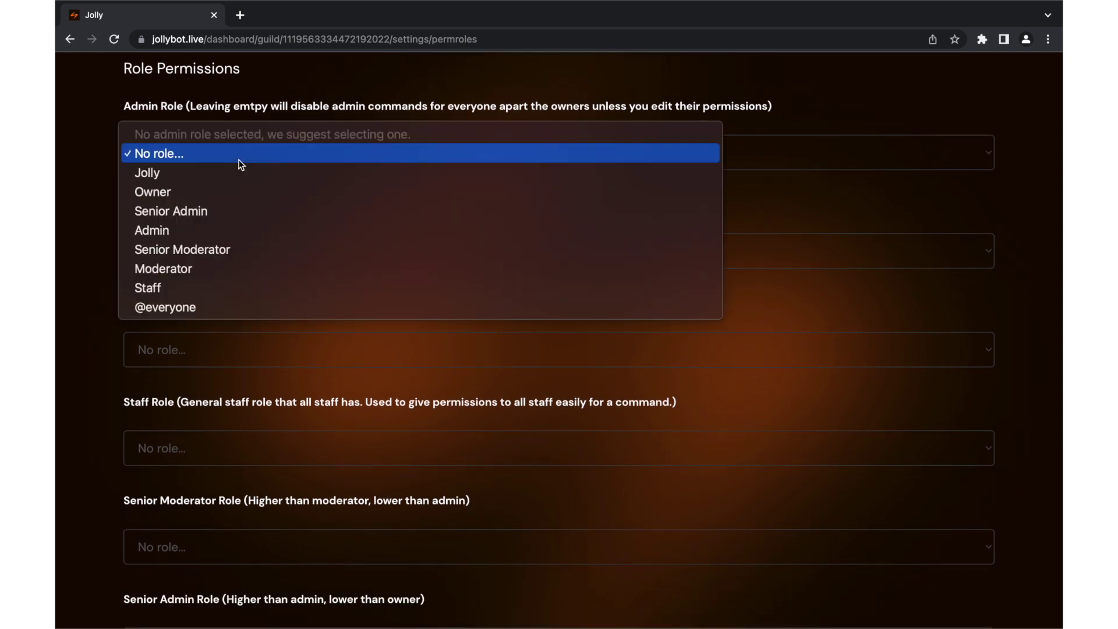
{"action": "left_click", "coordinate": [222, 230]}
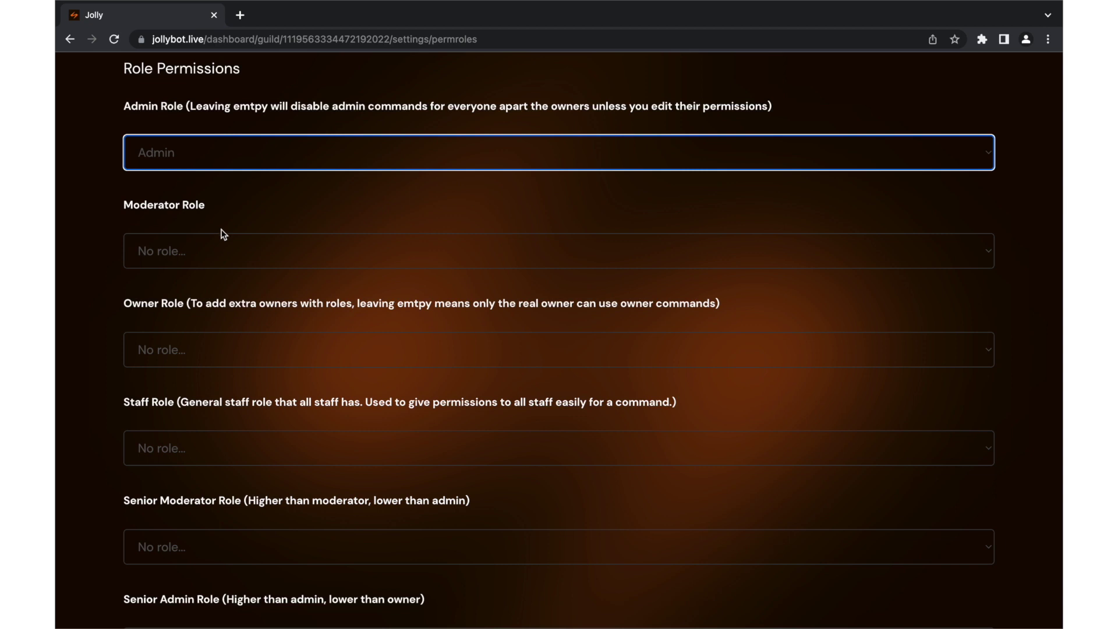
Step: Set the Moderator Role to Moderator and the Owner Role to Owner
{"action": "left_click", "coordinate": [217, 239]}
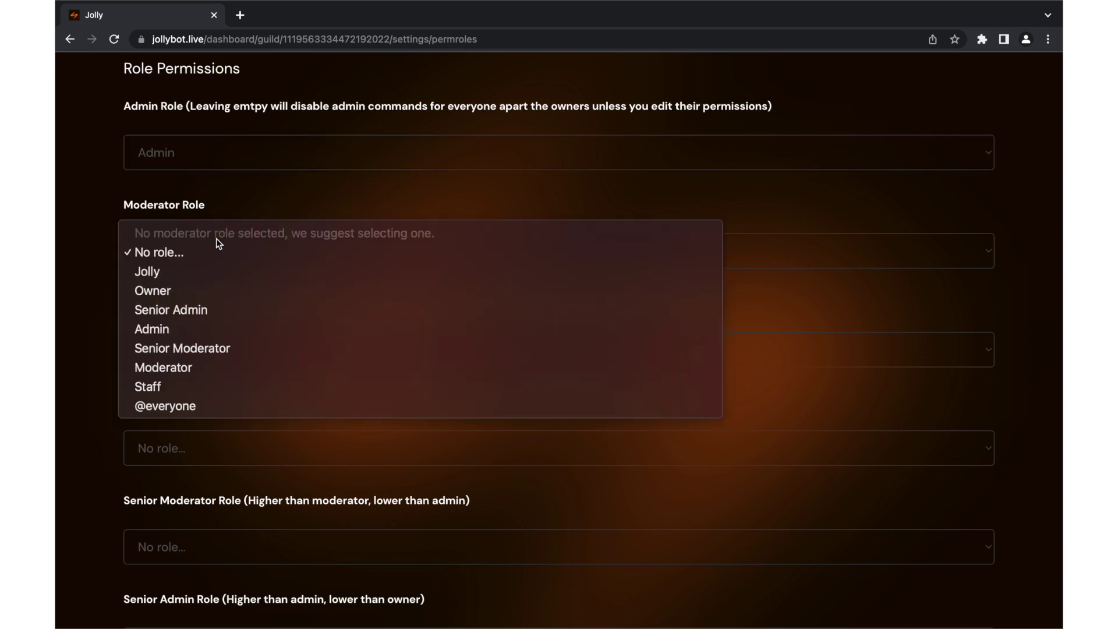
{"action": "left_click", "coordinate": [208, 362]}
{"action": "left_click", "coordinate": [208, 361]}
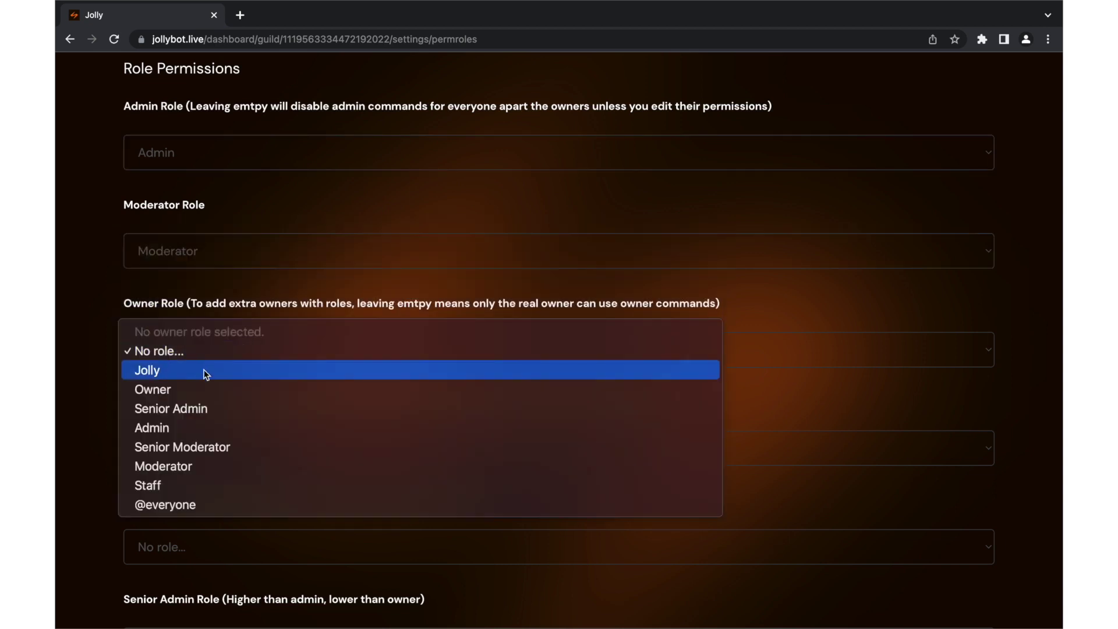
{"action": "left_click", "coordinate": [198, 395]}
Step: Set the Staff Role to Staff and the Senior Moderator Role to Senior Moderator
{"action": "scroll", "coordinate": [198, 395], "scroll_direction": "down", "scroll_amount": 2}
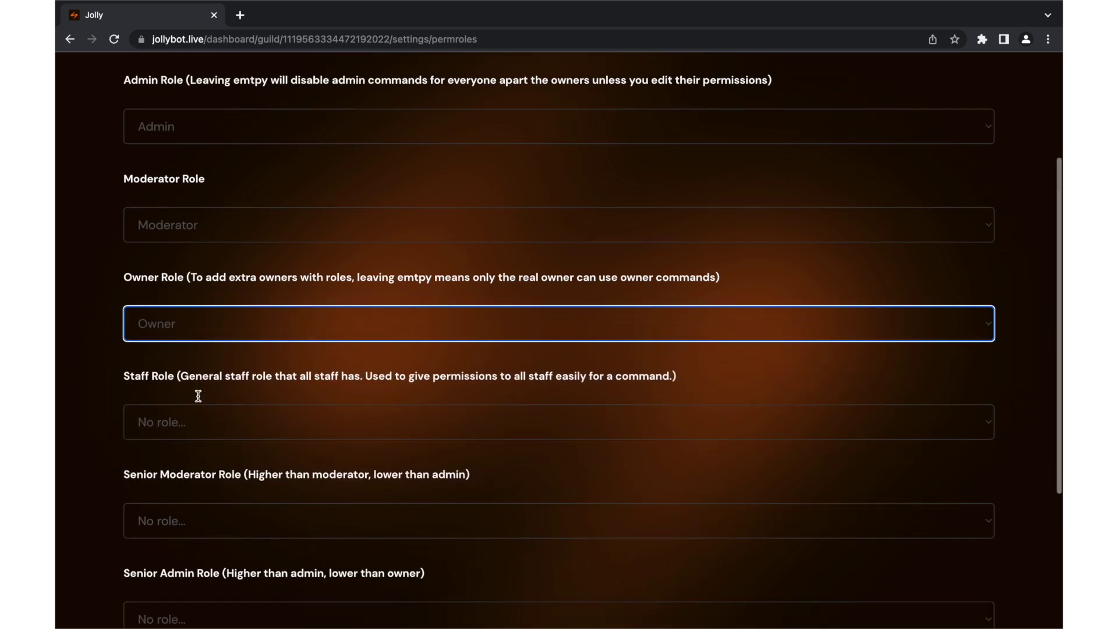
{"action": "left_click", "coordinate": [198, 395]}
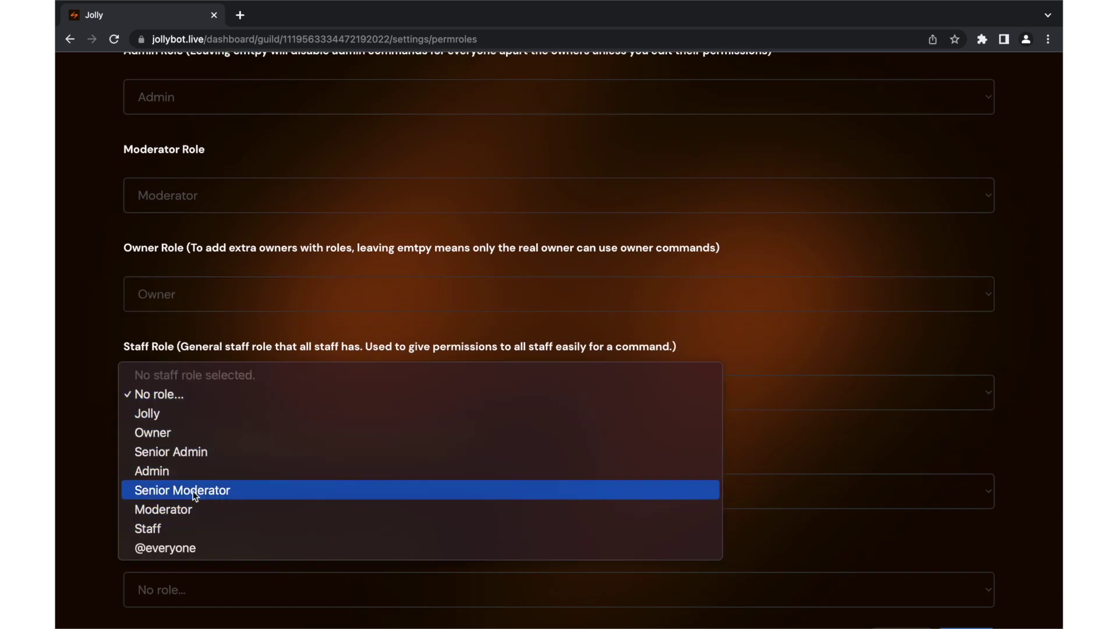
{"action": "left_click", "coordinate": [186, 527]}
{"action": "scroll", "coordinate": [185, 526], "scroll_direction": "down", "scroll_amount": 1}
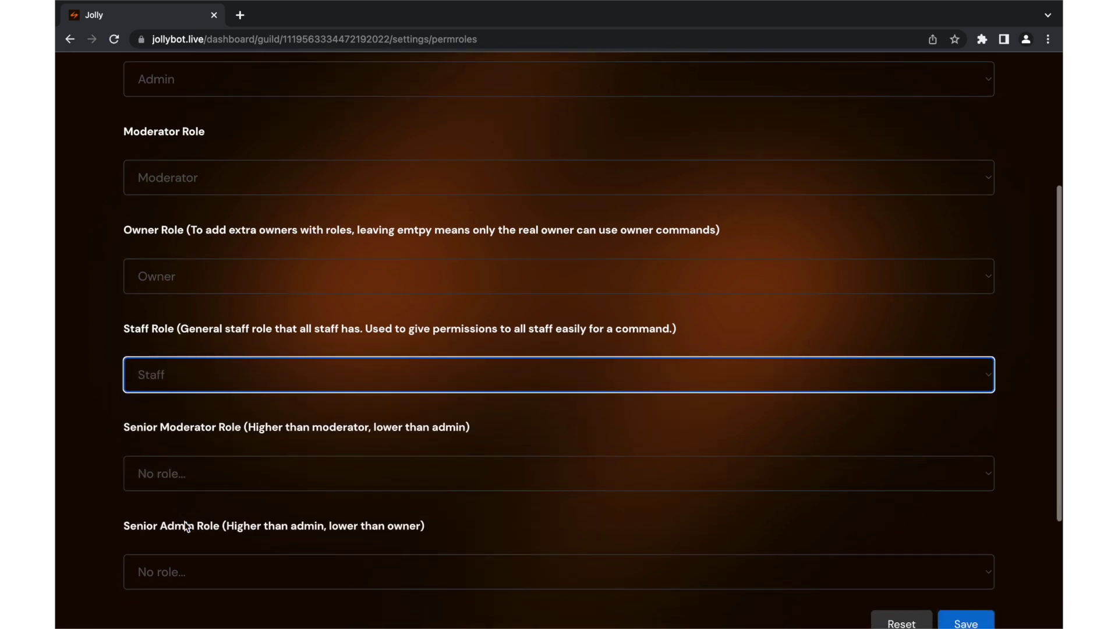
{"action": "left_click", "coordinate": [191, 485]}
{"action": "left_click", "coordinate": [200, 569]}
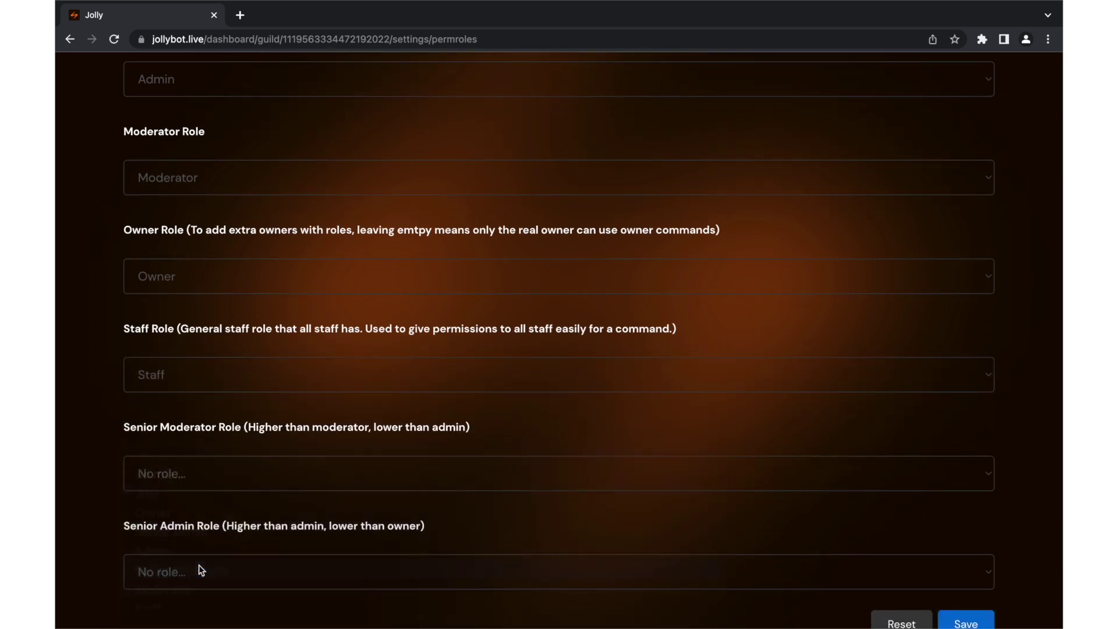
Step: Set the Senior Admin Role to Senior Admin and save the role permissions
{"action": "scroll", "coordinate": [198, 565], "scroll_direction": "down", "scroll_amount": 2}
{"action": "left_click", "coordinate": [187, 453]}
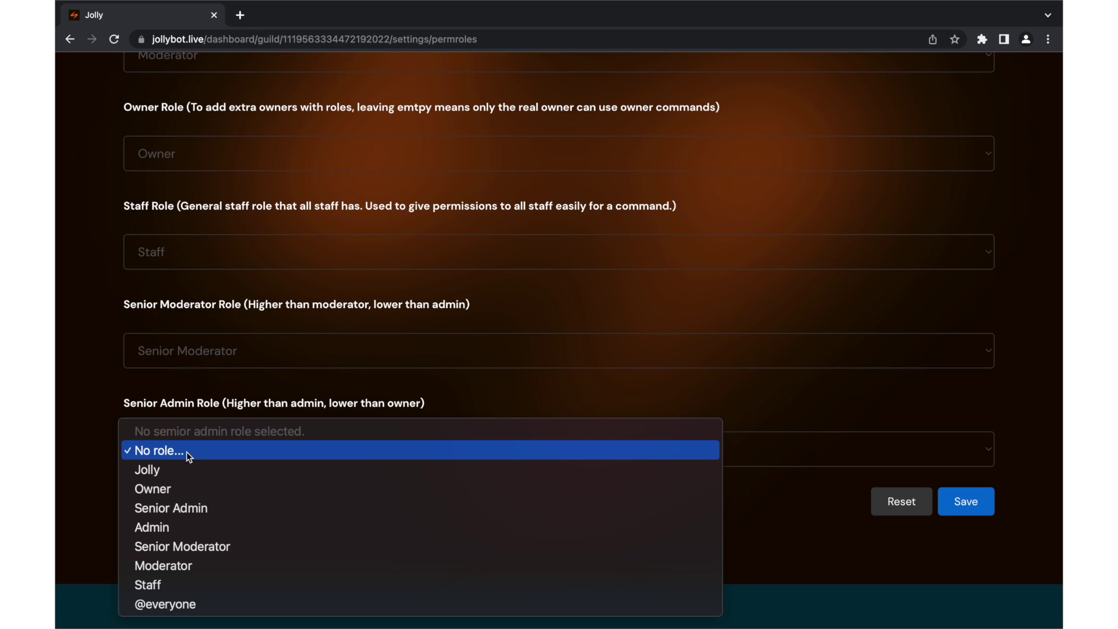
{"action": "left_click", "coordinate": [187, 507]}
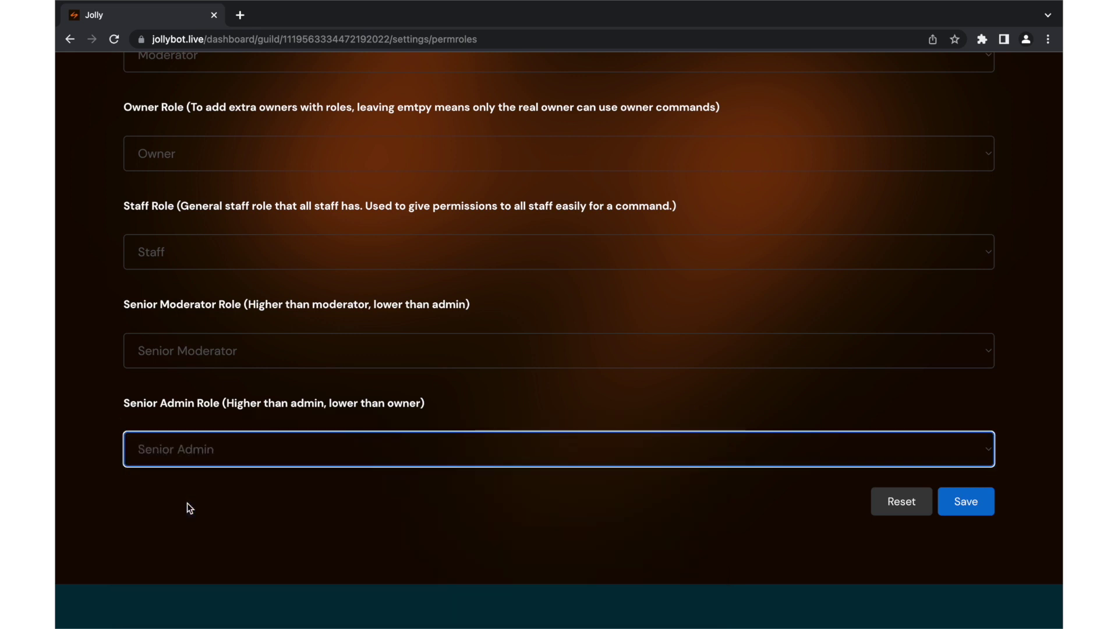
{"action": "scroll", "coordinate": [187, 504], "scroll_direction": "down", "scroll_amount": 1}
{"action": "left_click", "coordinate": [945, 470]}
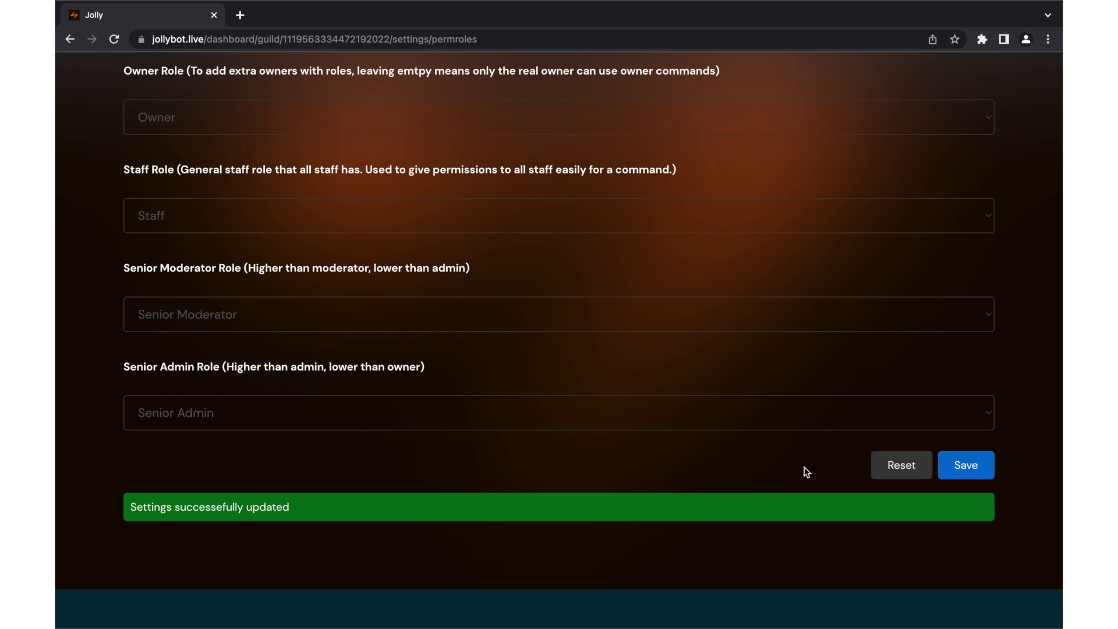
{"action": "scroll", "coordinate": [806, 472], "scroll_direction": "up", "scroll_amount": 6}
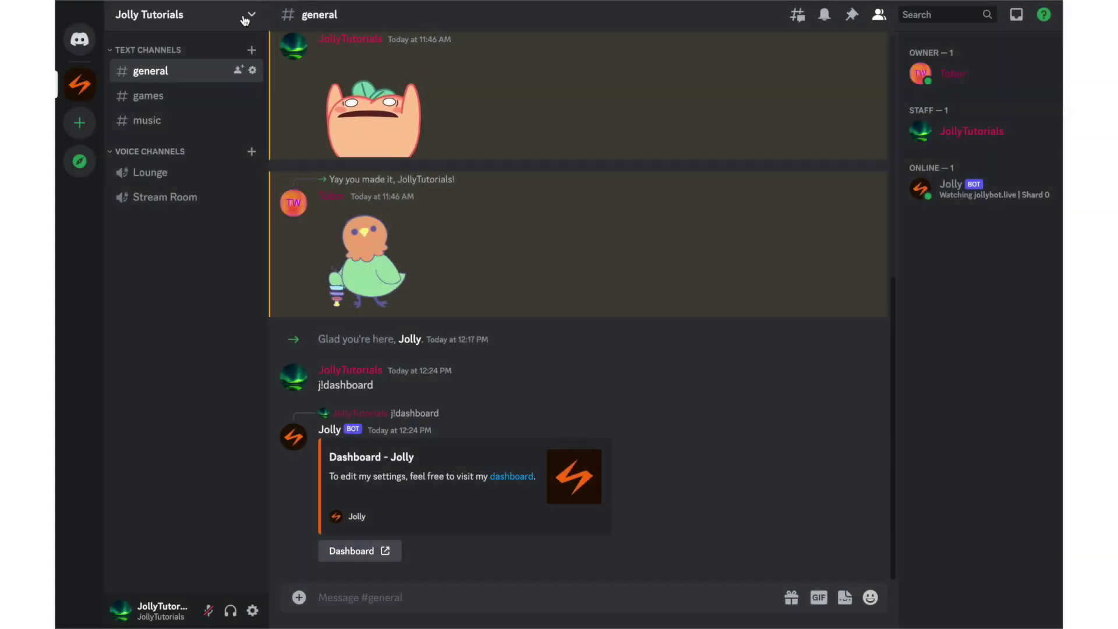
{"action": "left_click", "coordinate": [244, 20]}
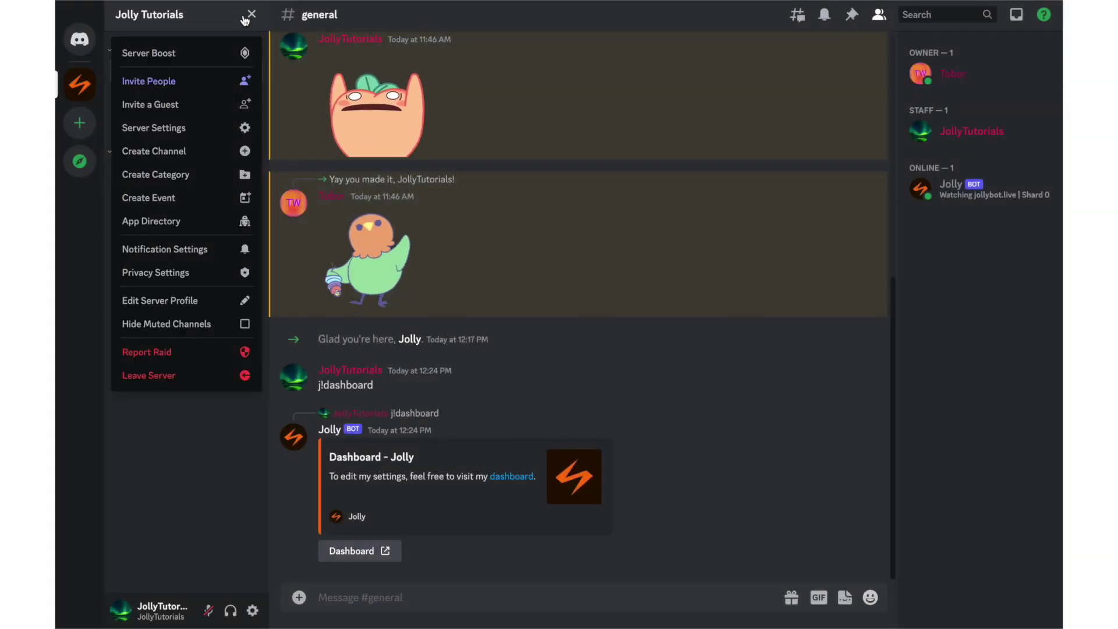
{"action": "left_click", "coordinate": [210, 134]}
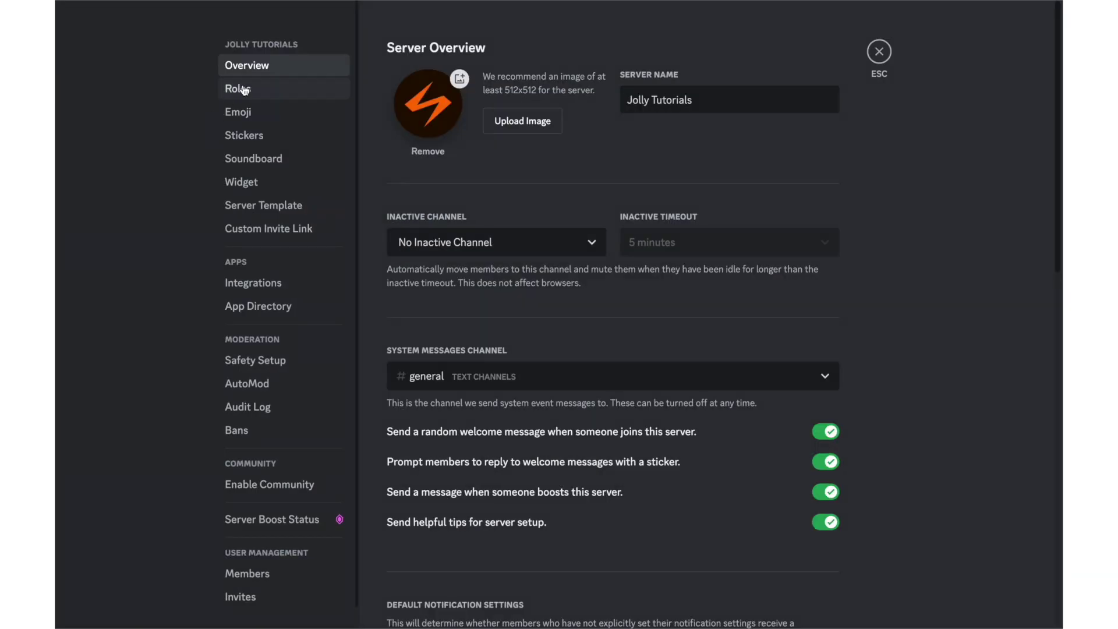
{"action": "left_click", "coordinate": [244, 90]}
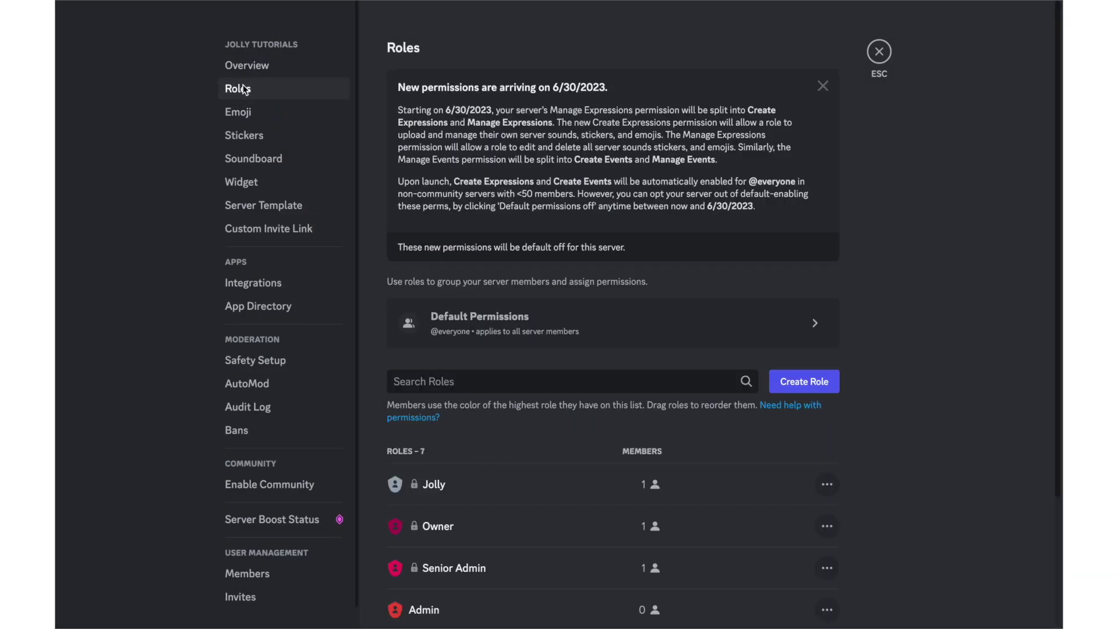
{"action": "left_click", "coordinate": [491, 326]}
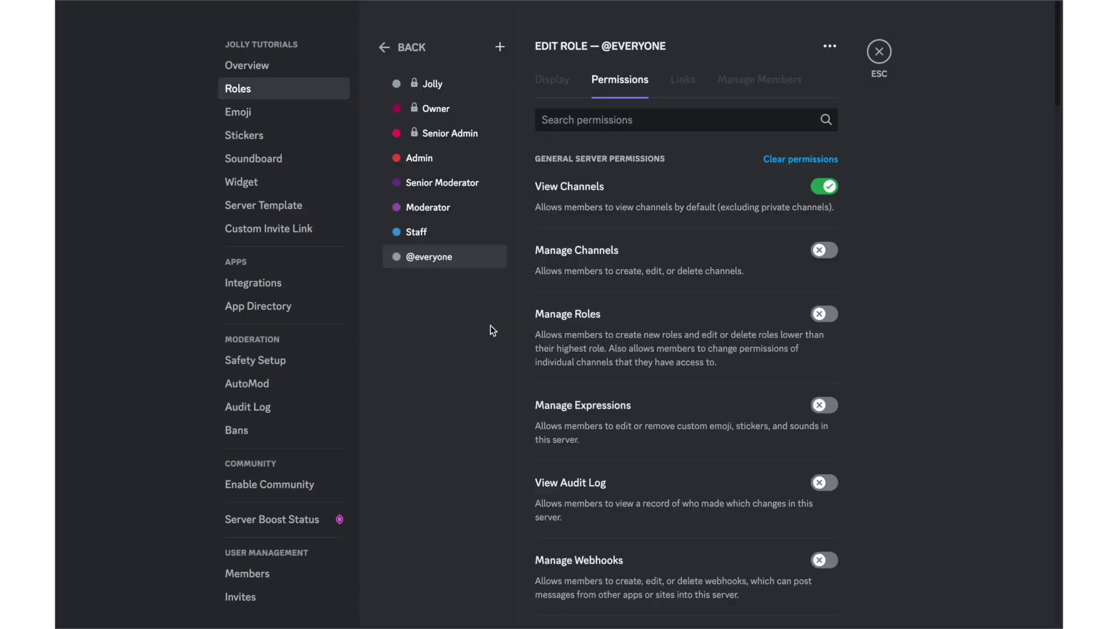
{"action": "left_click", "coordinate": [784, 162]}
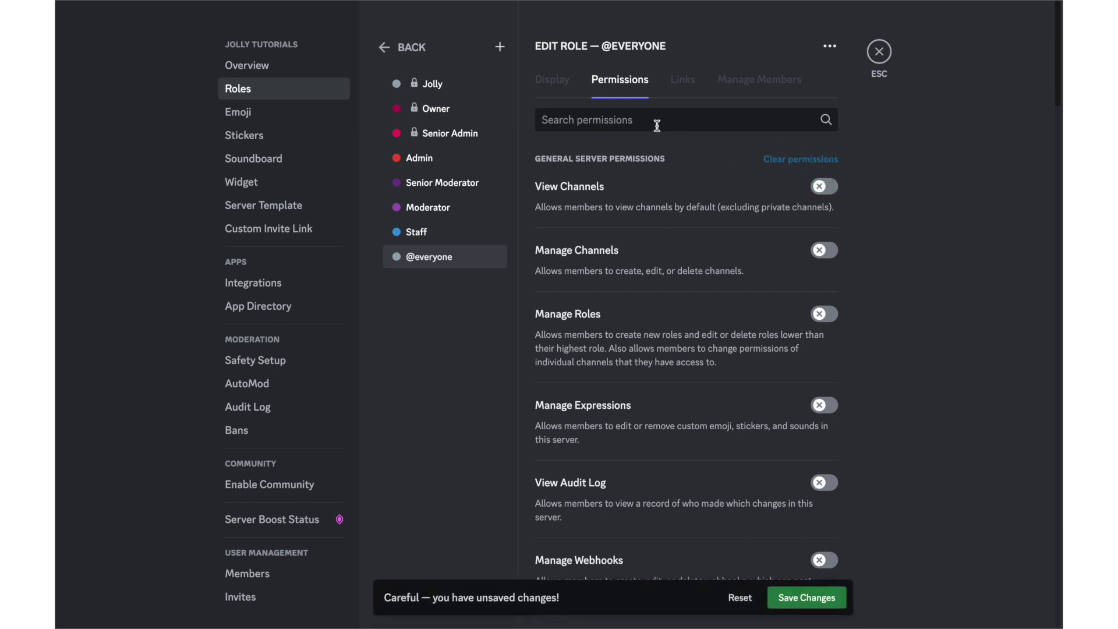
Step: Create a new server role named Member and give it the bright red role color
{"action": "left_click", "coordinate": [499, 48]}
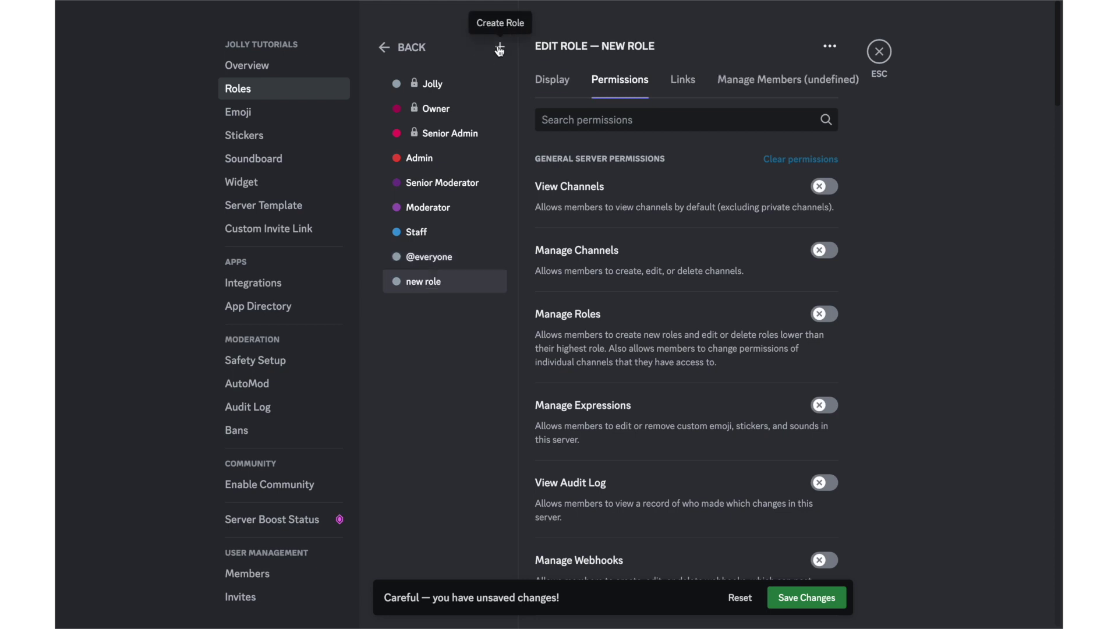
{"action": "left_click", "coordinate": [551, 92]}
{"action": "triple_click", "coordinate": [573, 148]}
{"action": "type", "text": "Member"}
{"action": "left_click", "coordinate": [791, 239]}
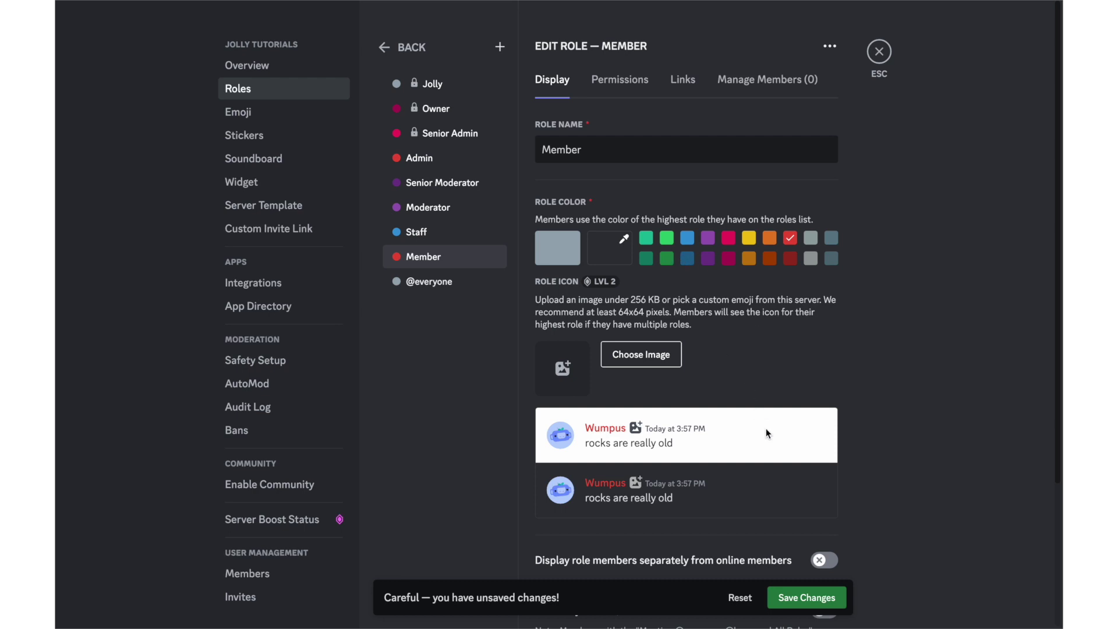
Step: Enable the View Channels, Create Invite and Change Nickname permissions for the Member role
{"action": "left_click", "coordinate": [616, 87]}
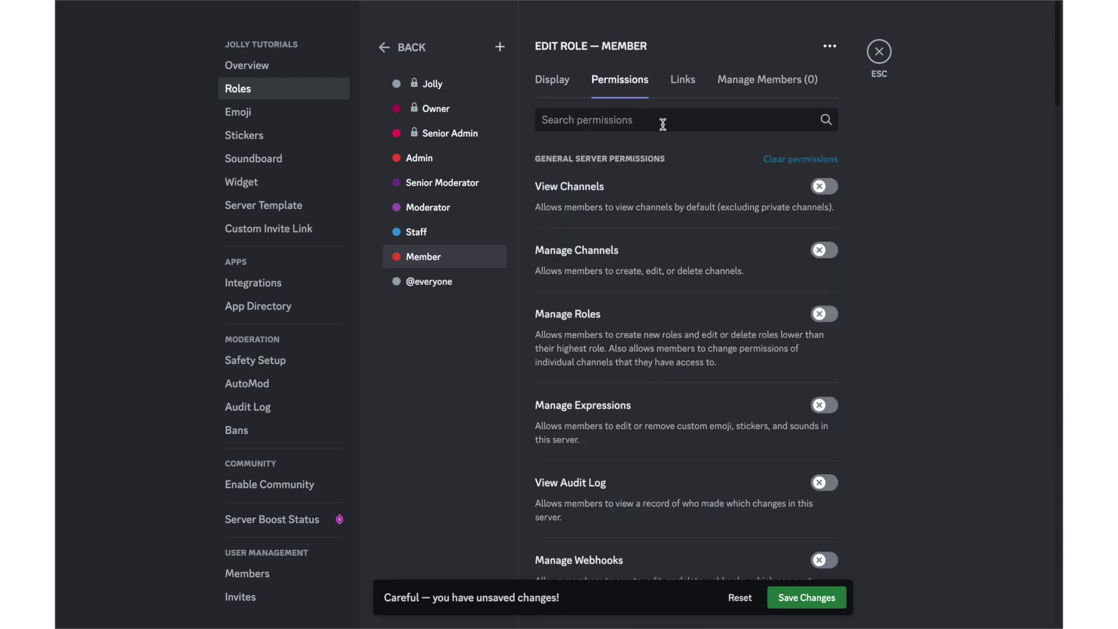
{"action": "scroll", "coordinate": [740, 275], "scroll_direction": "down", "scroll_amount": 6}
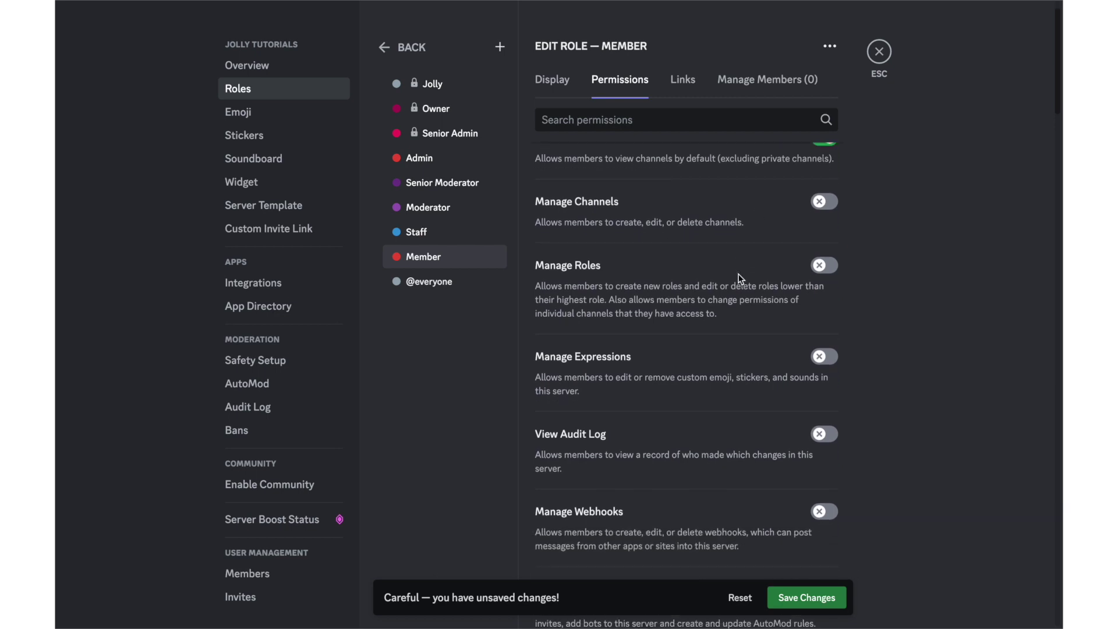
{"action": "scroll", "coordinate": [740, 278], "scroll_direction": "down", "scroll_amount": 2}
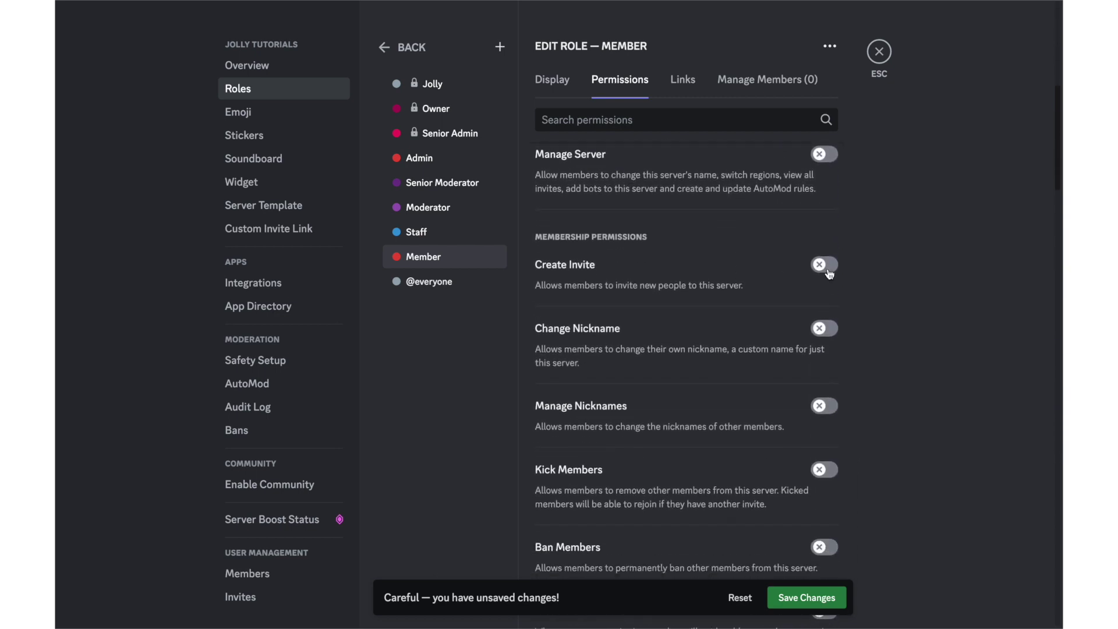
{"action": "left_click", "coordinate": [824, 328]}
{"action": "scroll", "coordinate": [827, 338], "scroll_direction": "down", "scroll_amount": 3}
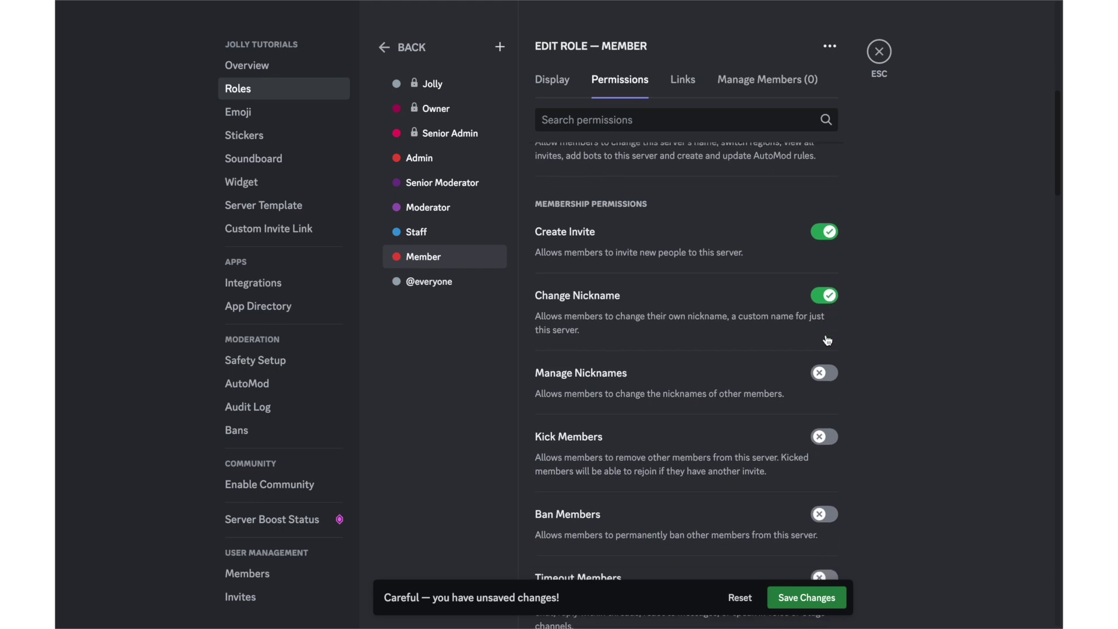
Step: Enable Send Messages and Create Posts and Send Messages in Threads and Posts for the Member role
{"action": "scroll", "coordinate": [827, 341], "scroll_direction": "down", "scroll_amount": 5}
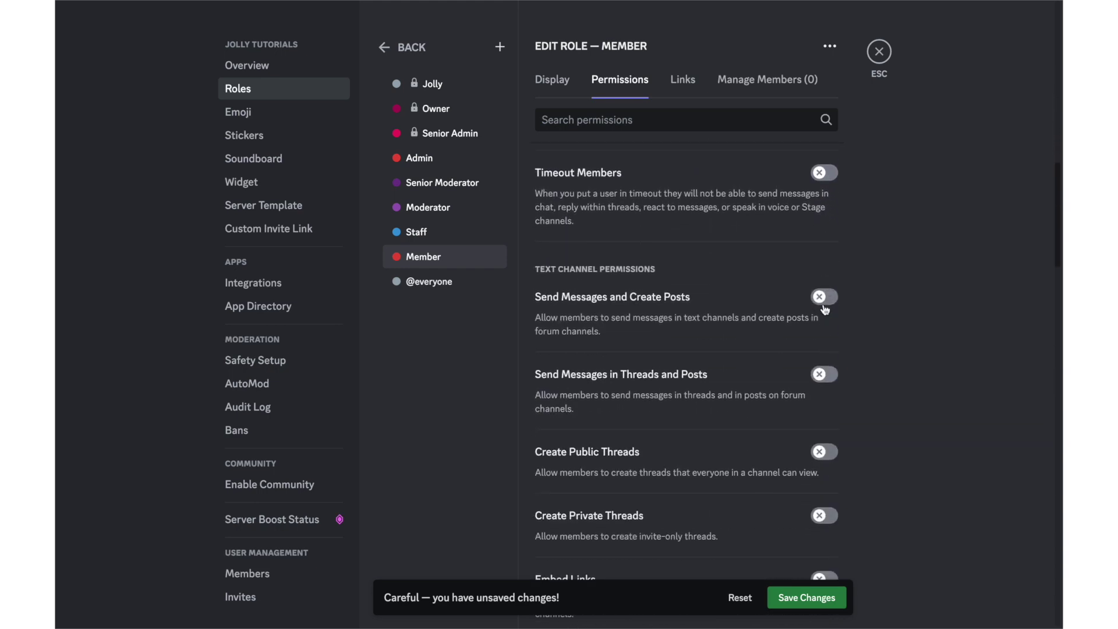
{"action": "left_click", "coordinate": [825, 299]}
{"action": "left_click", "coordinate": [824, 376]}
Step: Enable Add Reactions, Use External Emoji and Use External Stickers for the Member role
{"action": "scroll", "coordinate": [825, 381], "scroll_direction": "down", "scroll_amount": 4}
{"action": "scroll", "coordinate": [825, 382], "scroll_direction": "down", "scroll_amount": 2}
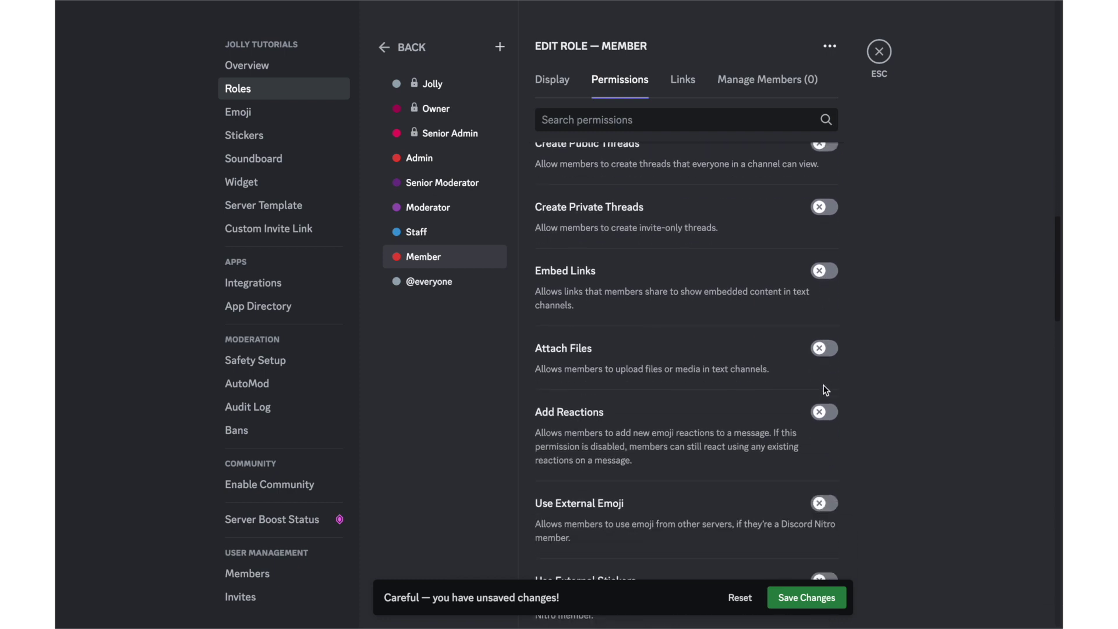
{"action": "left_click", "coordinate": [825, 412]}
{"action": "scroll", "coordinate": [826, 410], "scroll_direction": "down", "scroll_amount": 2}
{"action": "left_click", "coordinate": [826, 408]}
{"action": "scroll", "coordinate": [827, 417], "scroll_direction": "down", "scroll_amount": 1}
{"action": "left_click", "coordinate": [826, 416]}
Step: Enable Read Message History and Use Application Commands for the Member role
{"action": "scroll", "coordinate": [827, 417], "scroll_direction": "down", "scroll_amount": 3}
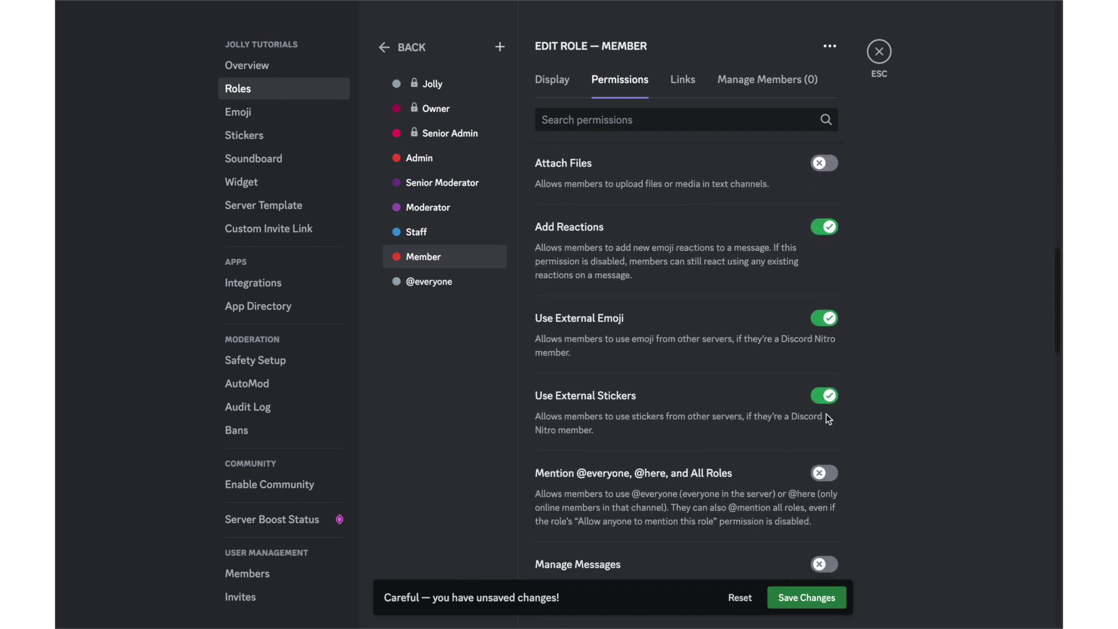
{"action": "scroll", "coordinate": [825, 413], "scroll_direction": "down", "scroll_amount": 5}
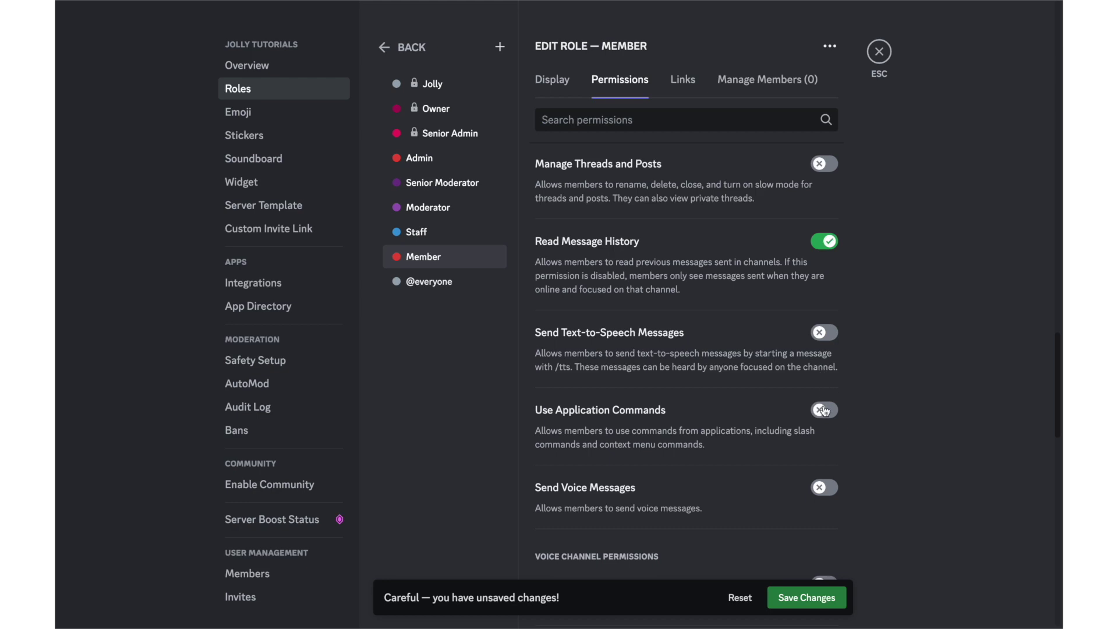
{"action": "scroll", "coordinate": [835, 476], "scroll_direction": "down", "scroll_amount": 1}
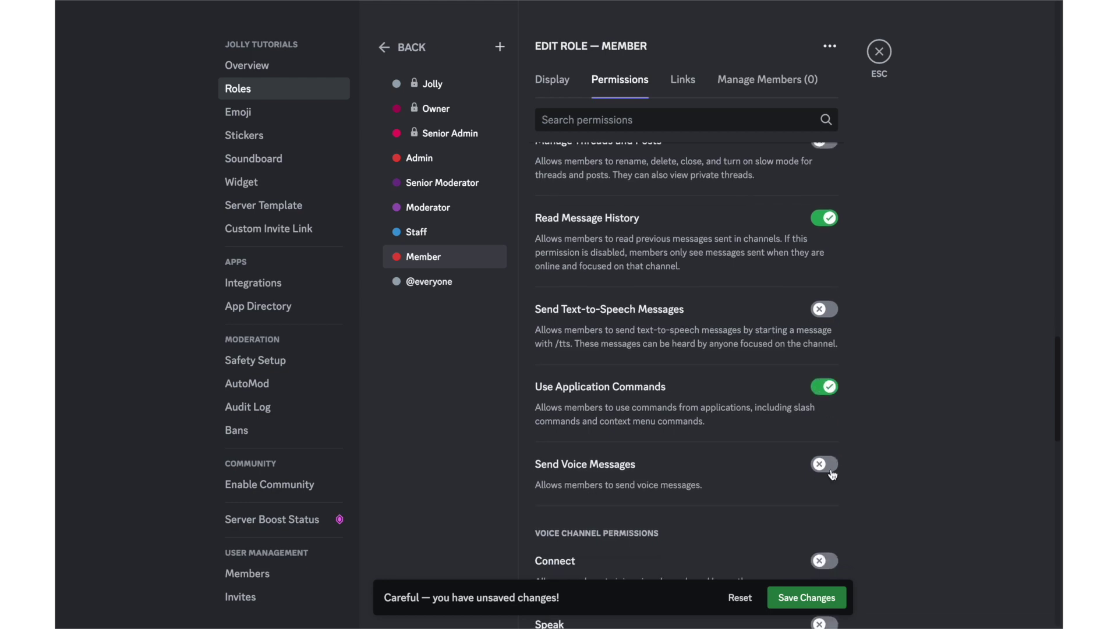
Step: Enable the Connect, Speak and Video voice channel permissions for the Member role
{"action": "scroll", "coordinate": [833, 473], "scroll_direction": "down", "scroll_amount": 4}
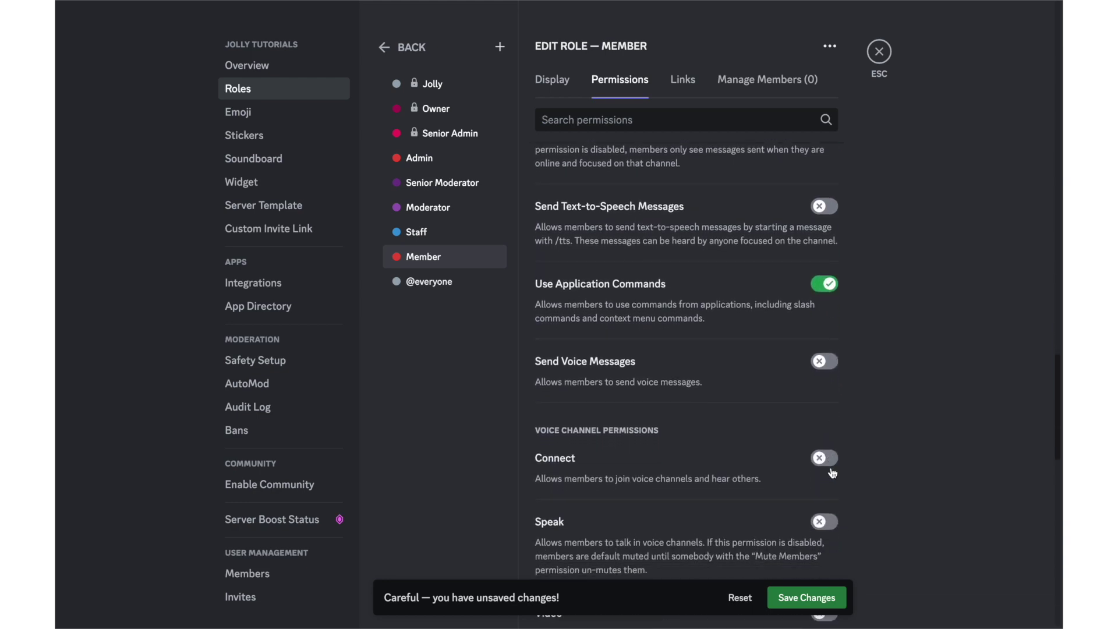
{"action": "left_click", "coordinate": [825, 424]}
{"action": "left_click", "coordinate": [825, 487]}
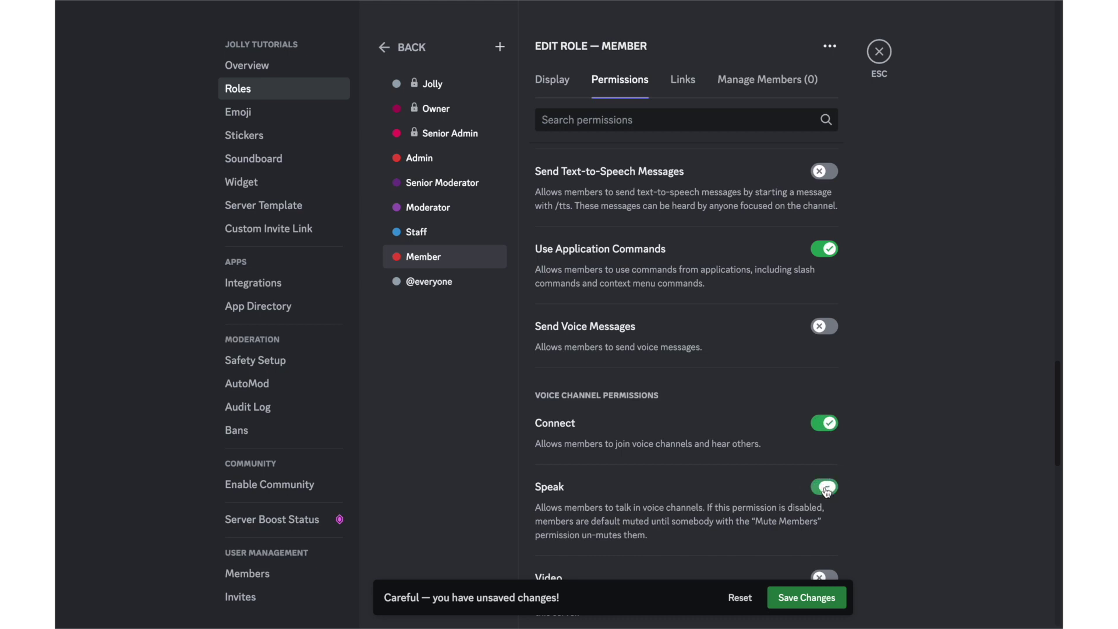
{"action": "scroll", "coordinate": [826, 492], "scroll_direction": "down", "scroll_amount": 3}
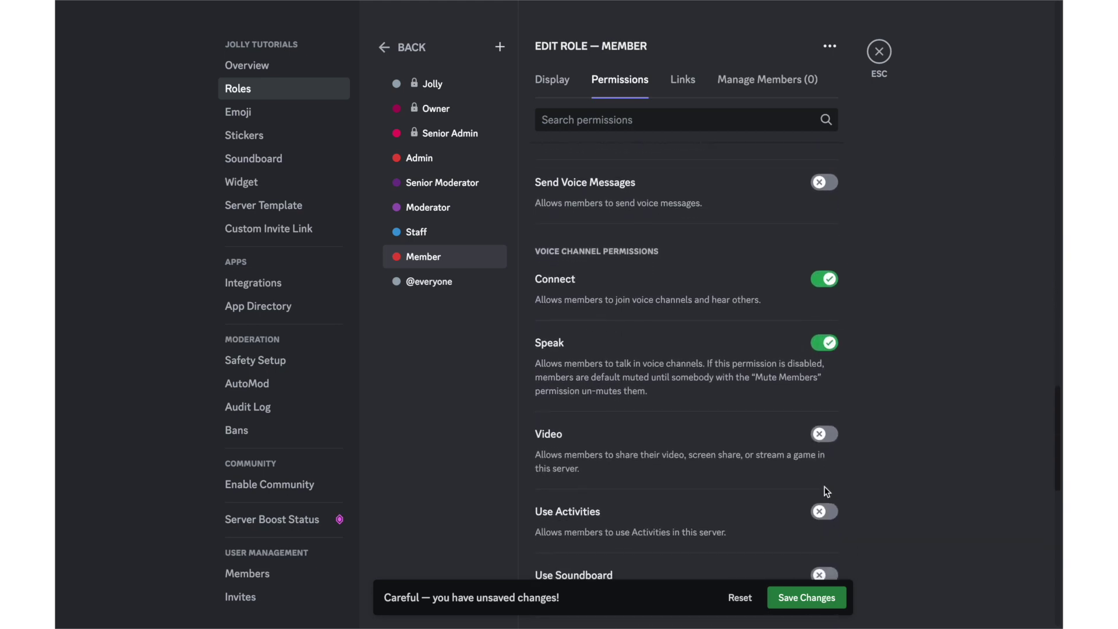
{"action": "left_click", "coordinate": [823, 438]}
Step: Enable Use Activities, Use Soundboard, Use External Sounds and Use Voice Activity for the Member role
{"action": "scroll", "coordinate": [823, 437], "scroll_direction": "down", "scroll_amount": 1}
{"action": "scroll", "coordinate": [823, 434], "scroll_direction": "down", "scroll_amount": 1}
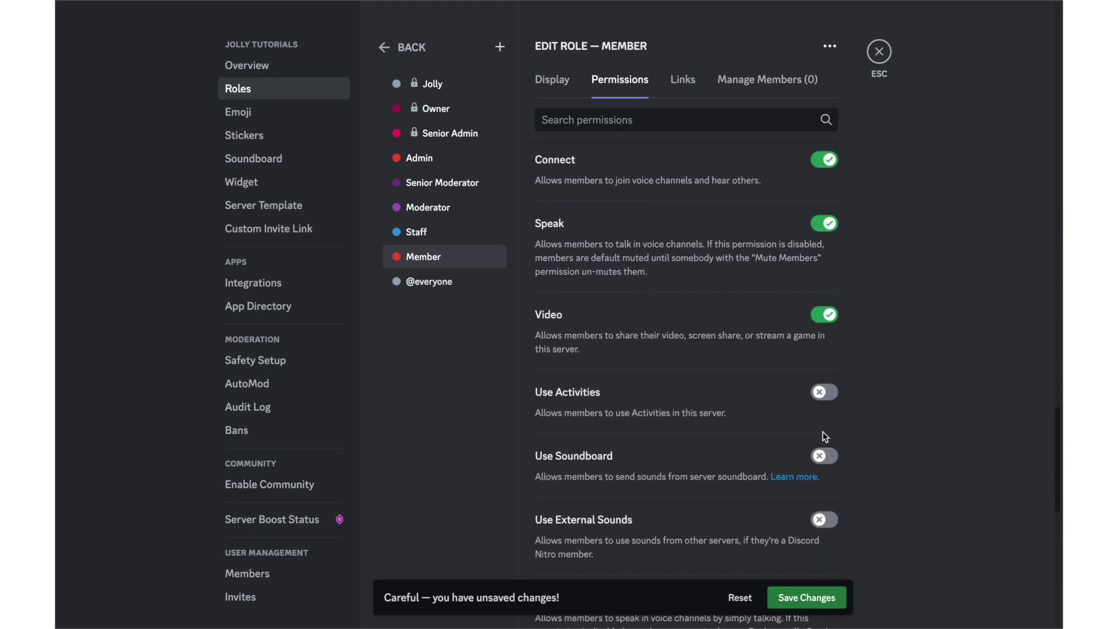
{"action": "left_click", "coordinate": [823, 456]}
{"action": "scroll", "coordinate": [824, 457], "scroll_direction": "down", "scroll_amount": 1}
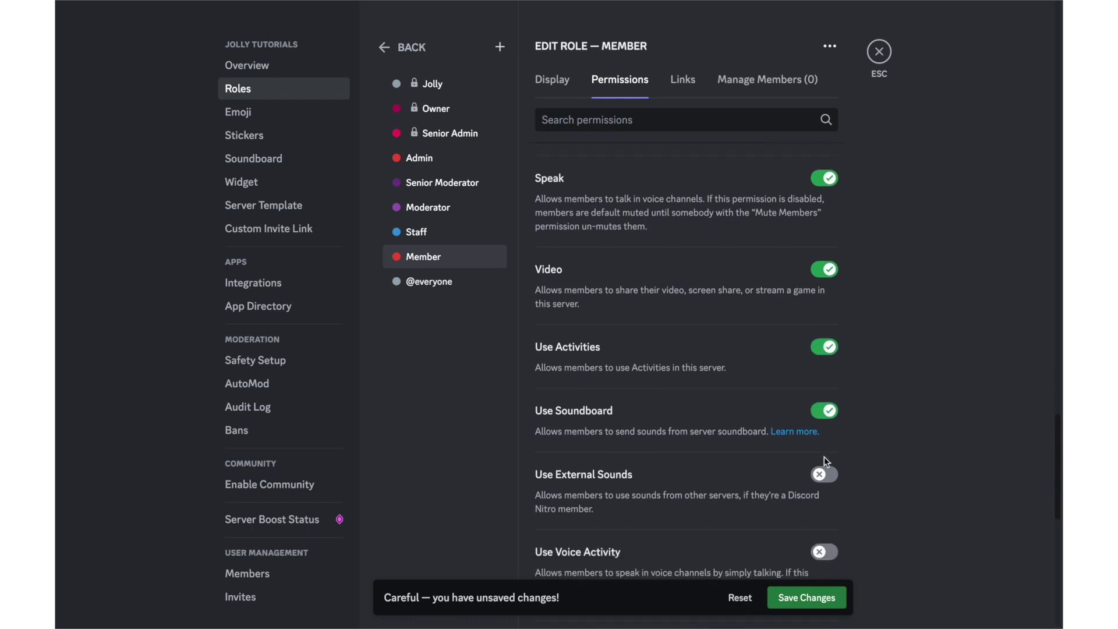
{"action": "left_click", "coordinate": [826, 457]}
{"action": "scroll", "coordinate": [826, 456], "scroll_direction": "down", "scroll_amount": 1}
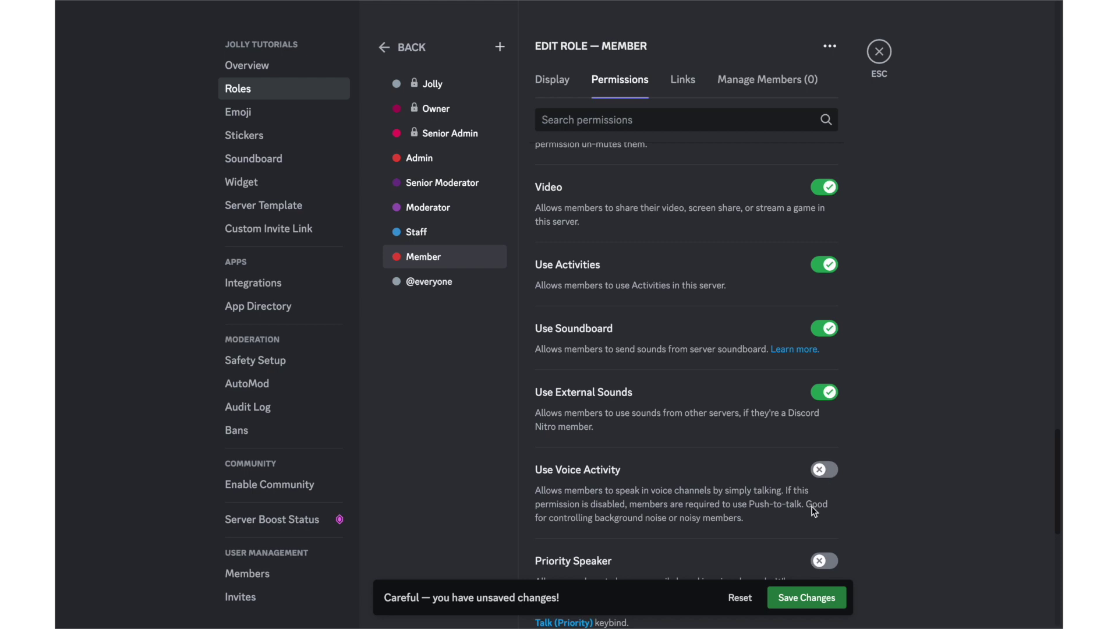
{"action": "scroll", "coordinate": [814, 510], "scroll_direction": "down", "scroll_amount": 1}
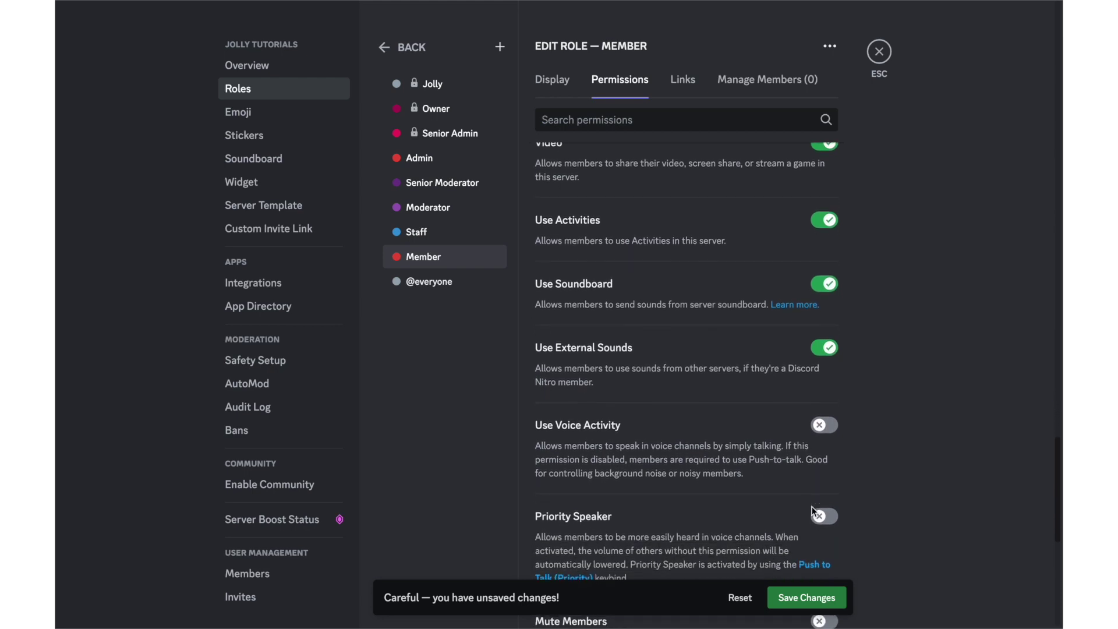
{"action": "left_click", "coordinate": [823, 412]}
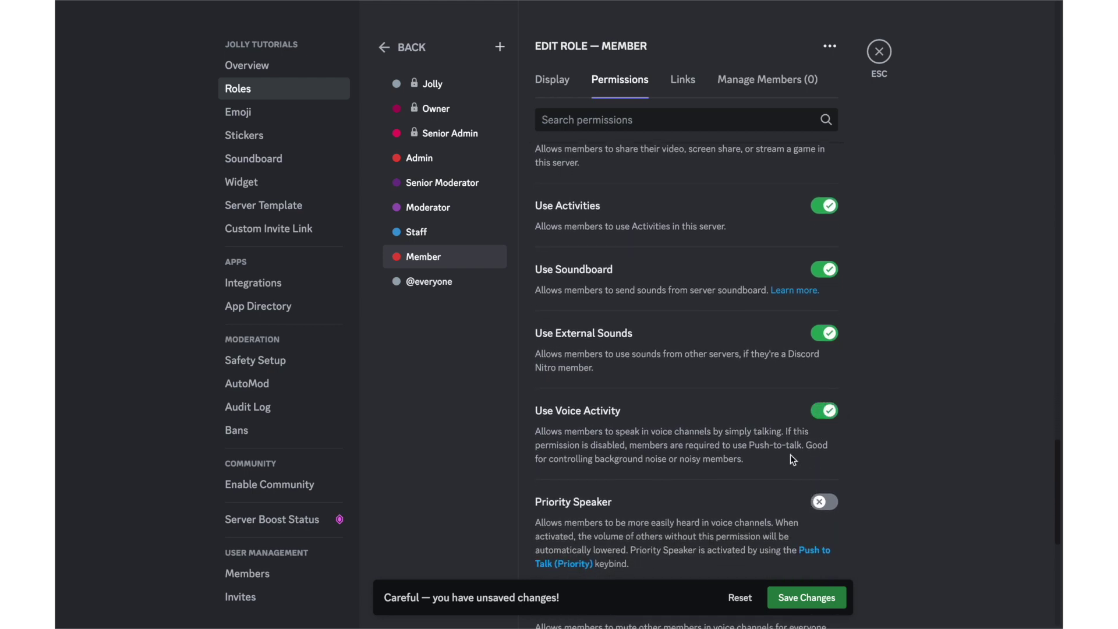
Step: Save the role changes with the moderation and Administrator permissions left off, and close the server settings
{"action": "scroll", "coordinate": [791, 458], "scroll_direction": "down", "scroll_amount": 8}
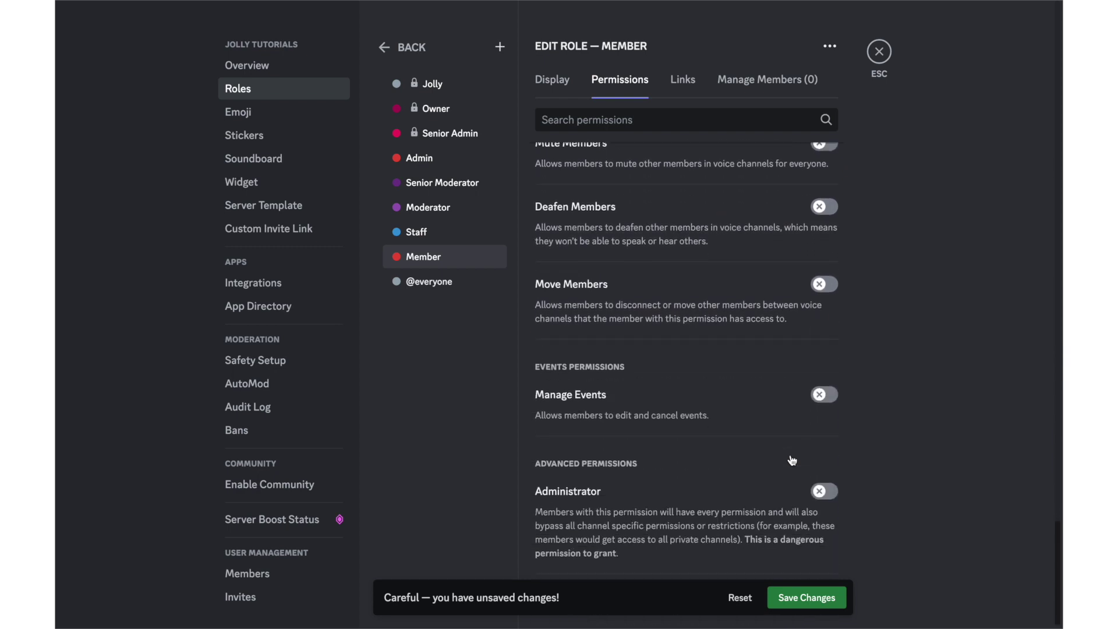
{"action": "left_click", "coordinate": [802, 598]}
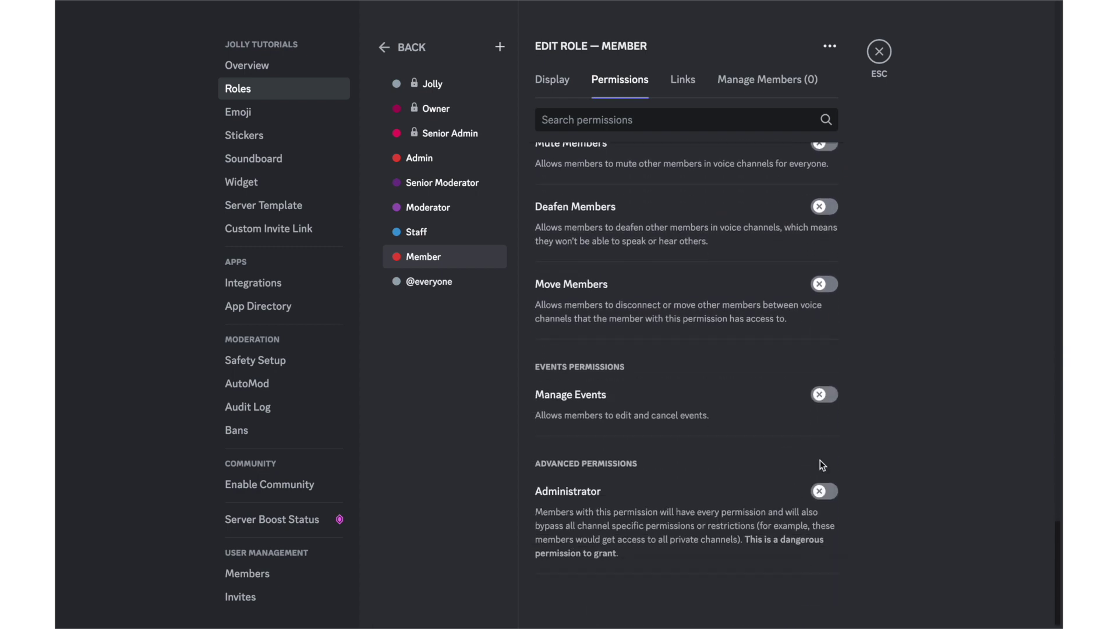
{"action": "left_click", "coordinate": [879, 53]}
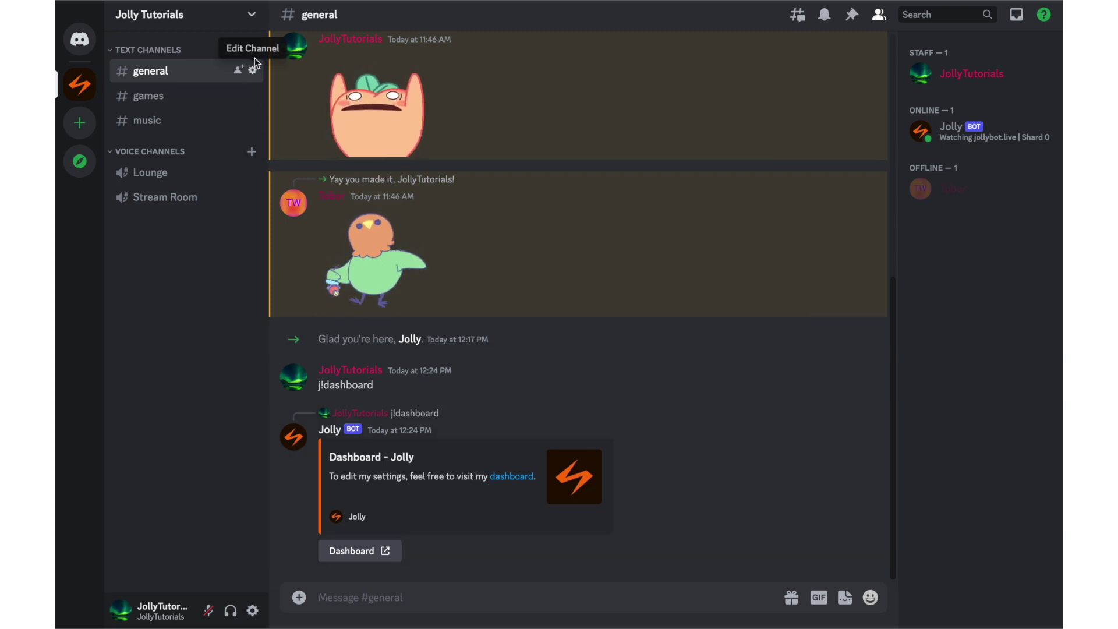
Step: Create a public text channel named verification, outside the existing channel categories
{"action": "right_click", "coordinate": [220, 39]}
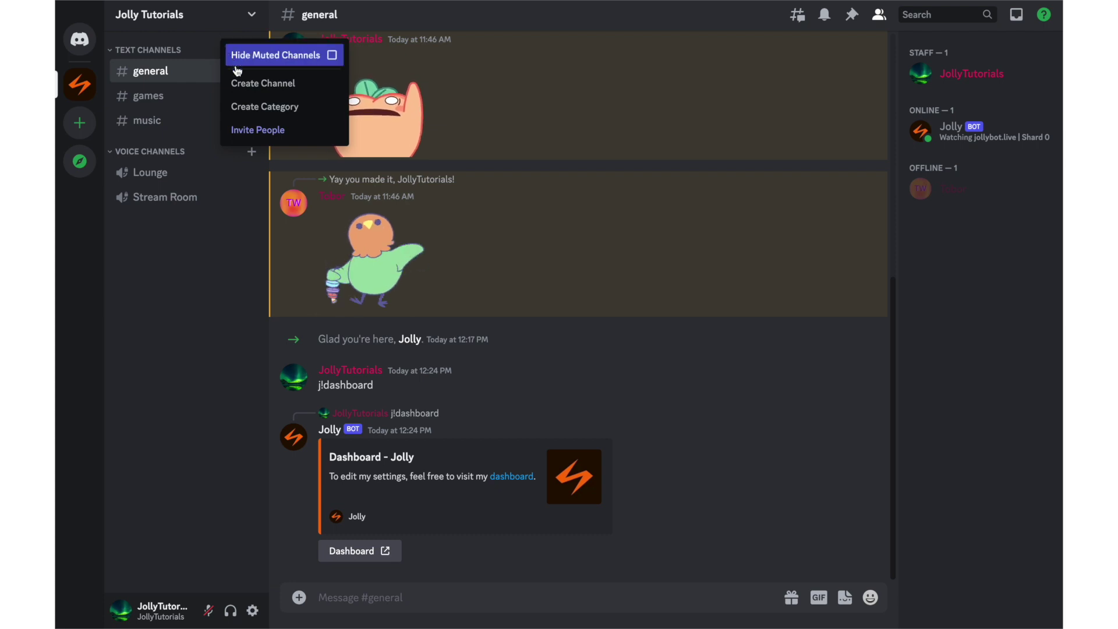
{"action": "left_click", "coordinate": [243, 82]}
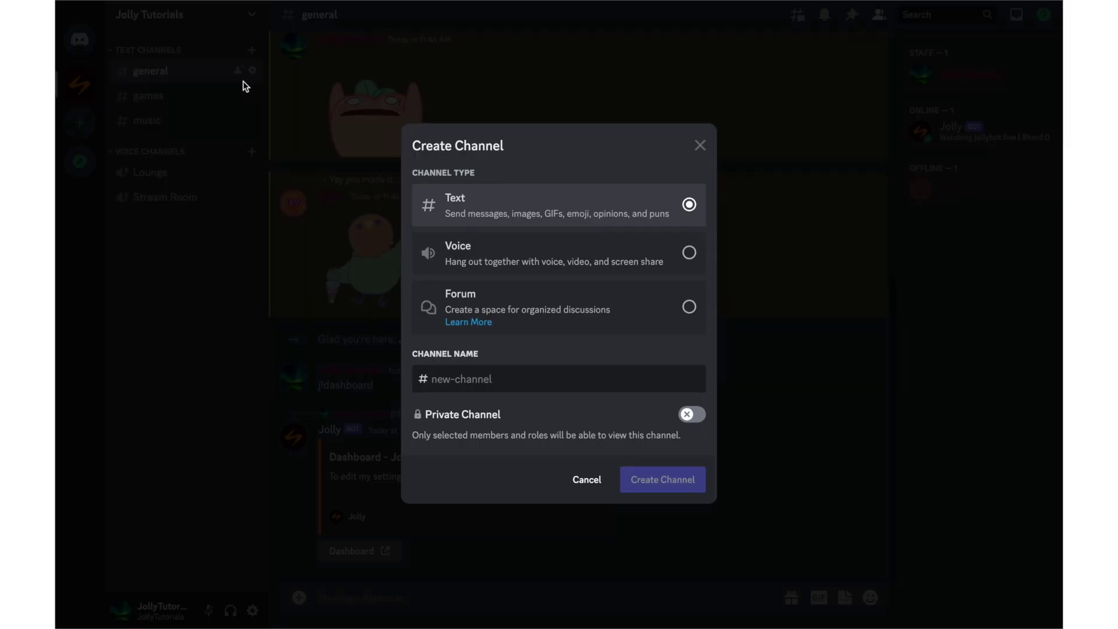
{"action": "type", "text": "veri"}
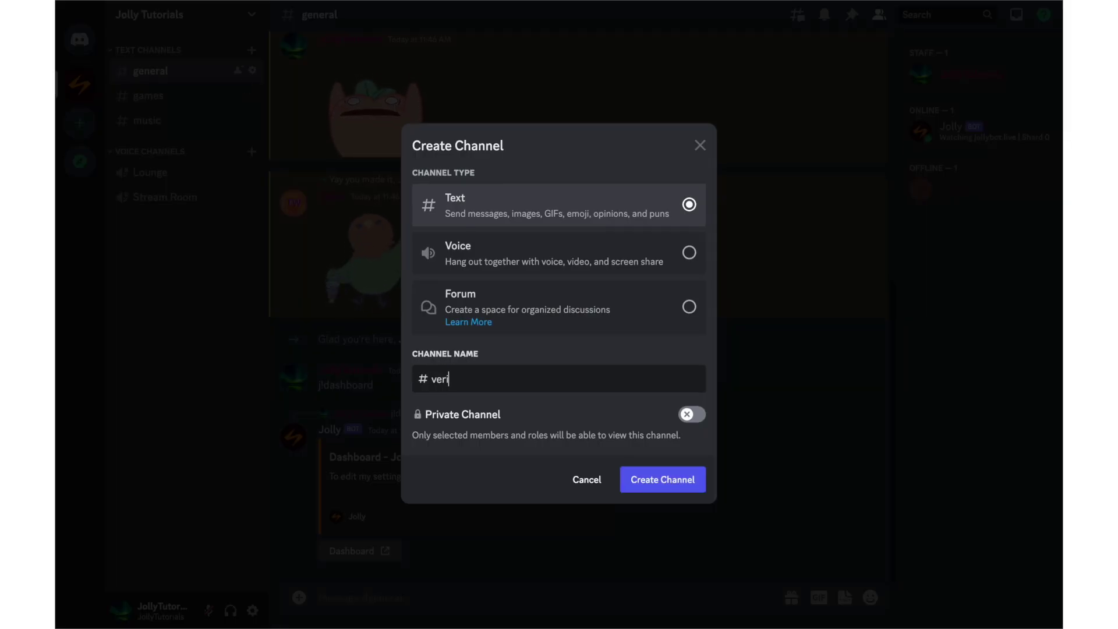
{"action": "type", "text": "fication"}
{"action": "left_click", "coordinate": [662, 480]}
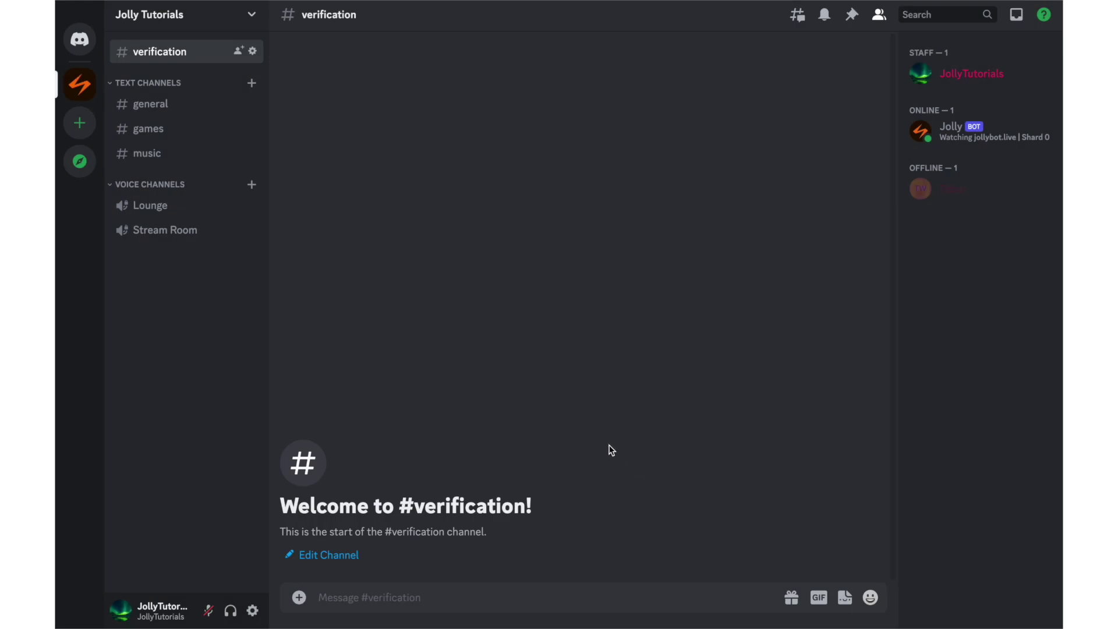
{"action": "left_click", "coordinate": [252, 51]}
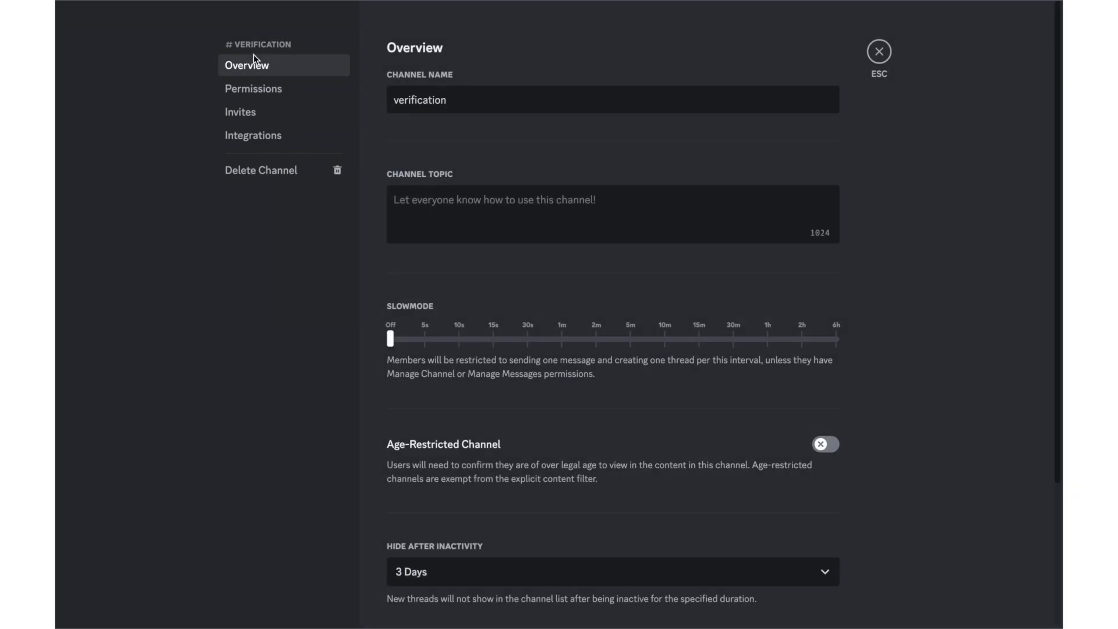
{"action": "left_click", "coordinate": [250, 87]}
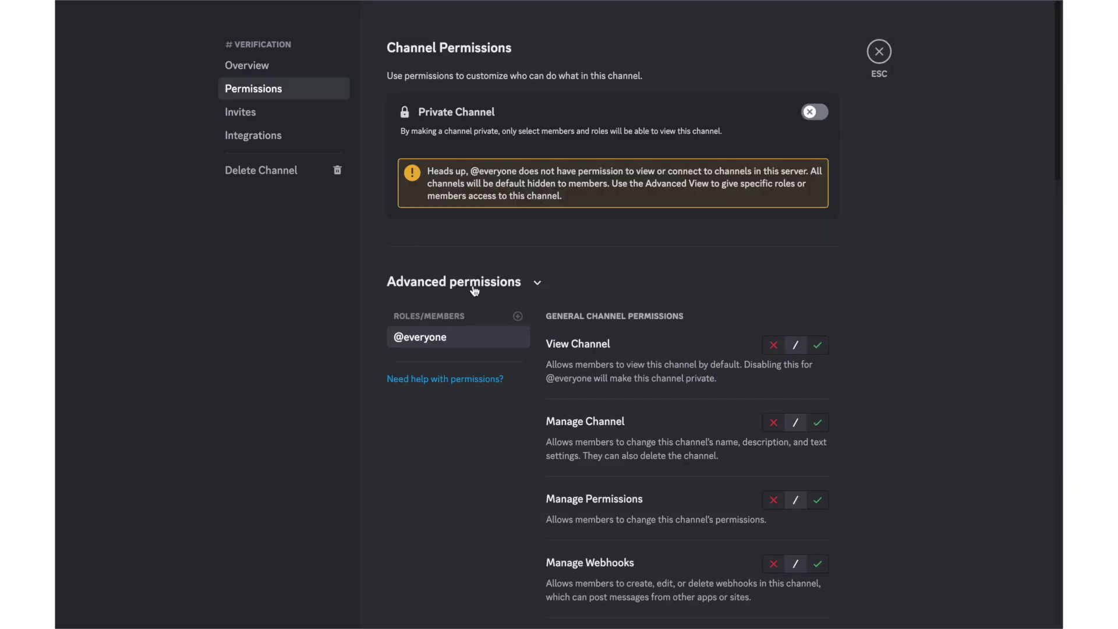
{"action": "left_click", "coordinate": [818, 348]}
{"action": "scroll", "coordinate": [821, 350], "scroll_direction": "down", "scroll_amount": 2}
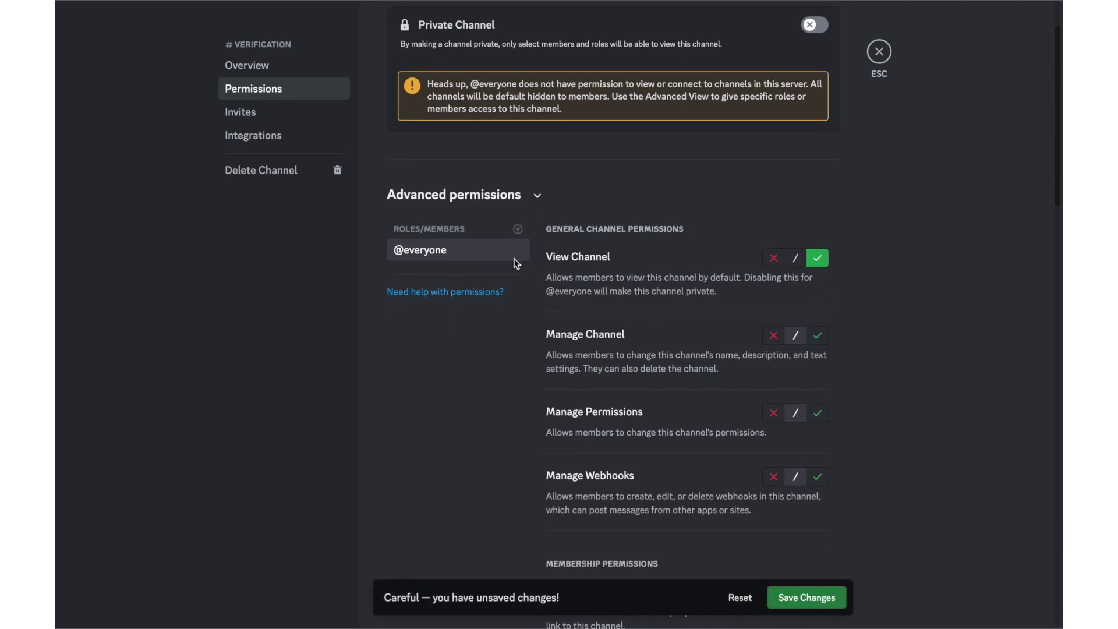
Step: Add the Member role to the verification channel's advanced permissions and deny it View Channel
{"action": "left_click", "coordinate": [518, 230]}
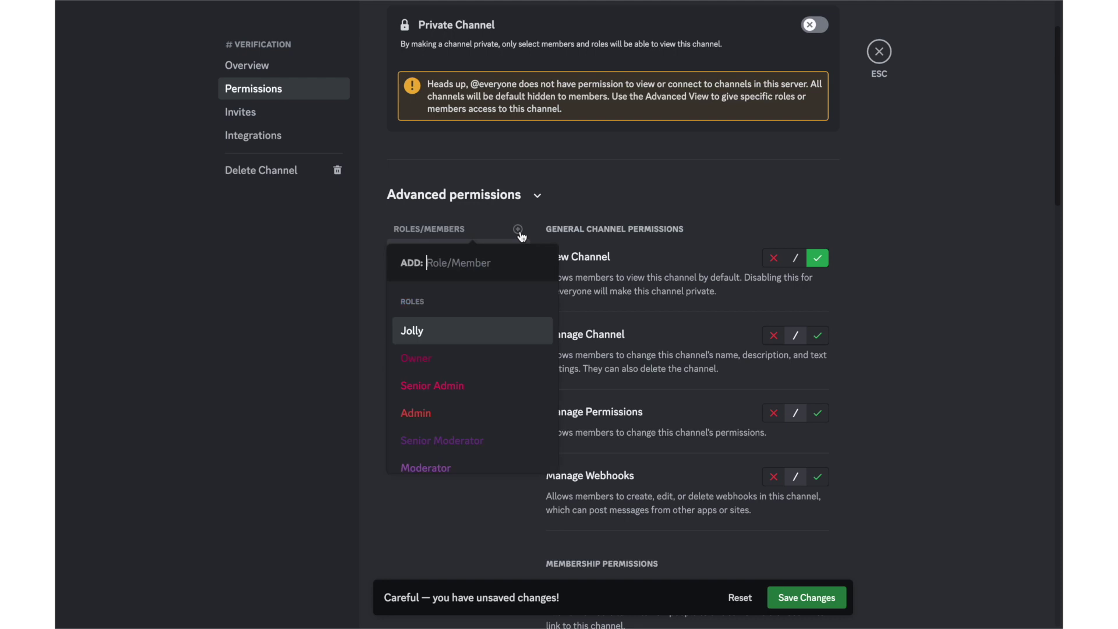
{"action": "type", "text": "mem"}
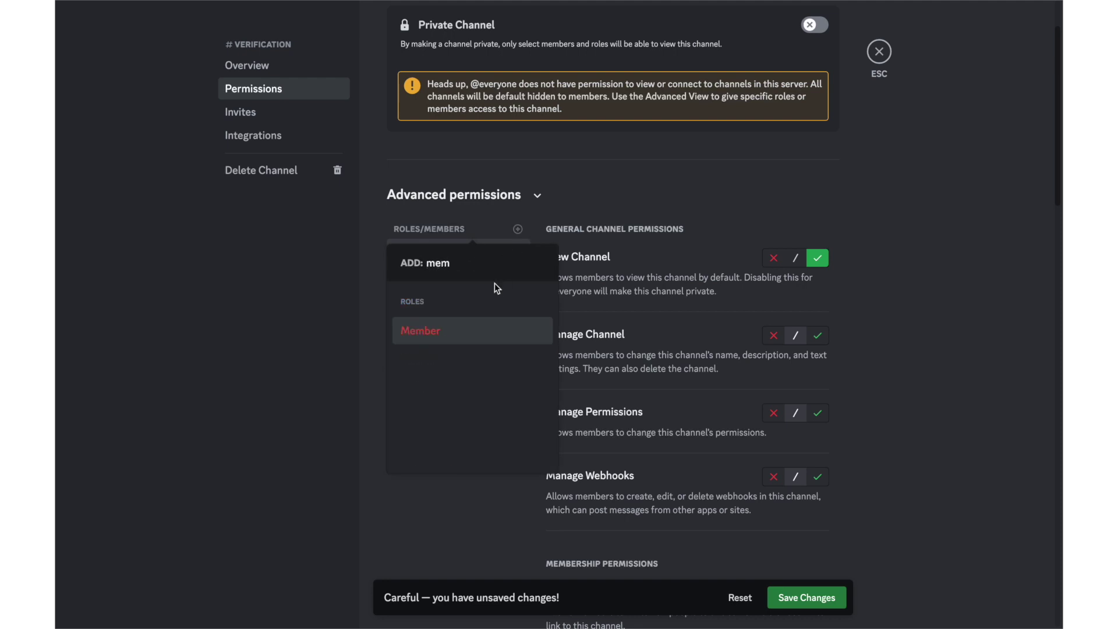
{"action": "left_click", "coordinate": [478, 333]}
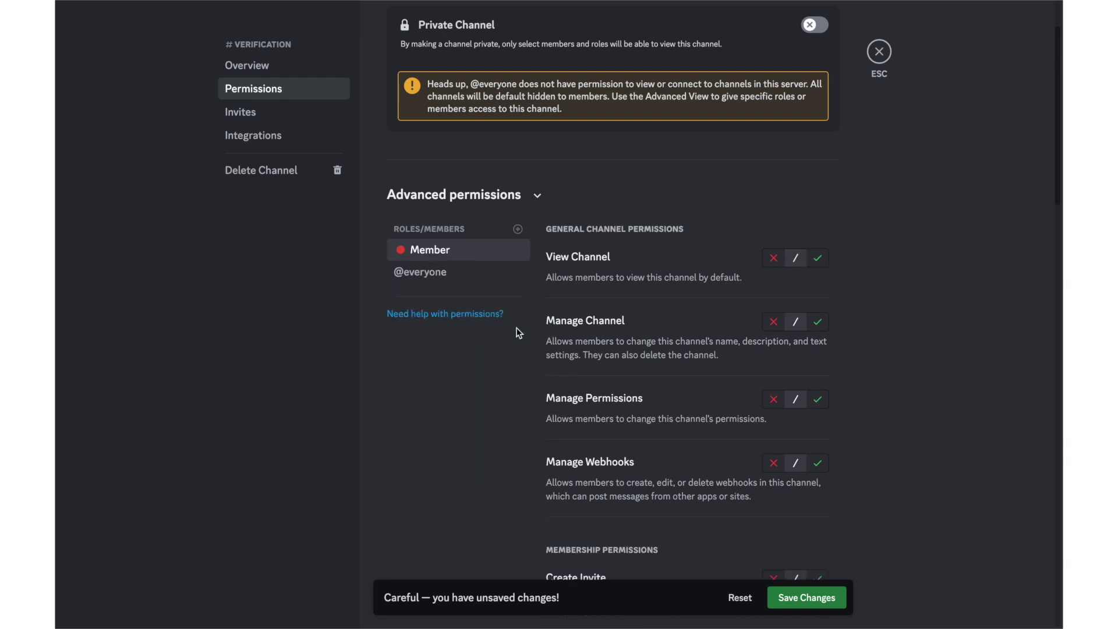
{"action": "left_click", "coordinate": [772, 259]}
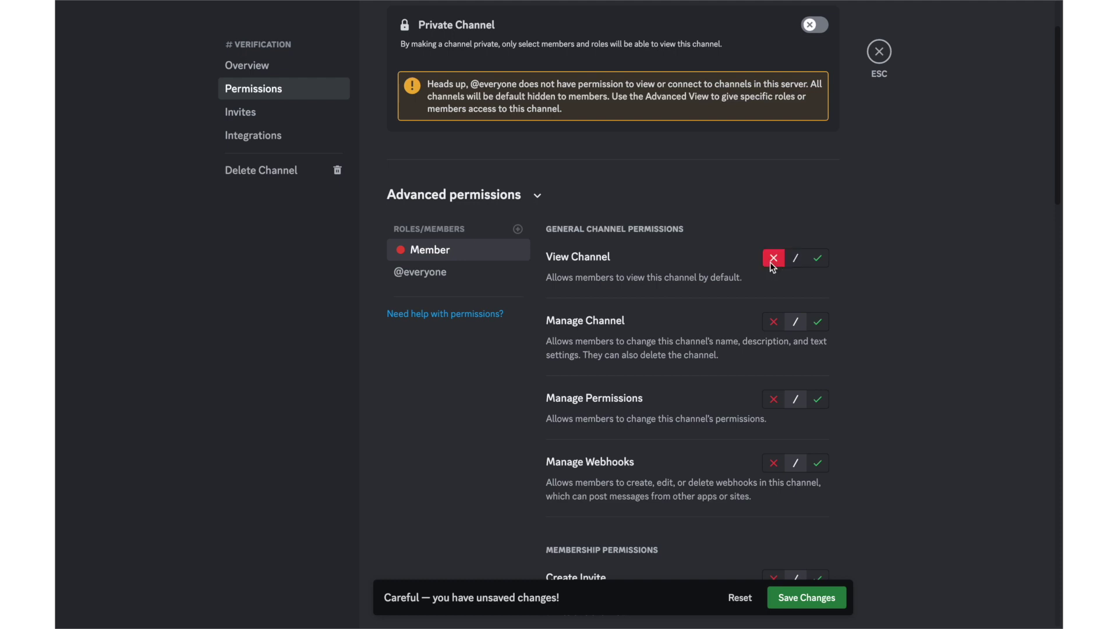
{"action": "left_click", "coordinate": [494, 274]}
{"action": "scroll", "coordinate": [648, 319], "scroll_direction": "down", "scroll_amount": 8}
{"action": "scroll", "coordinate": [648, 319], "scroll_direction": "down", "scroll_amount": 11}
{"action": "scroll", "coordinate": [649, 319], "scroll_direction": "down", "scroll_amount": 4}
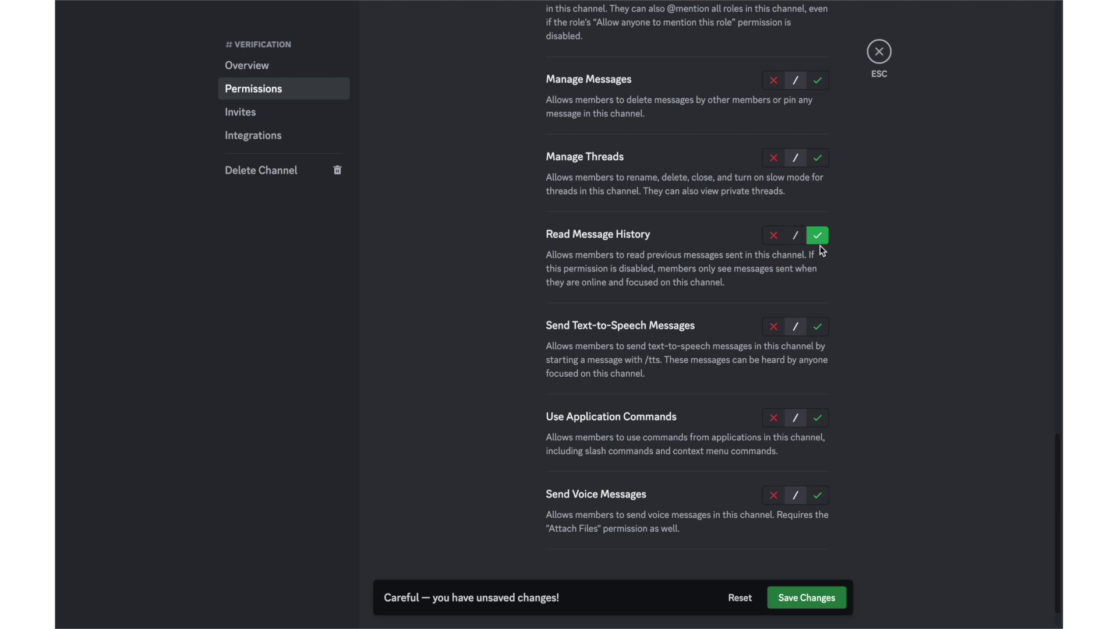
{"action": "scroll", "coordinate": [820, 246], "scroll_direction": "up", "scroll_amount": 11}
{"action": "scroll", "coordinate": [820, 245], "scroll_direction": "up", "scroll_amount": 5}
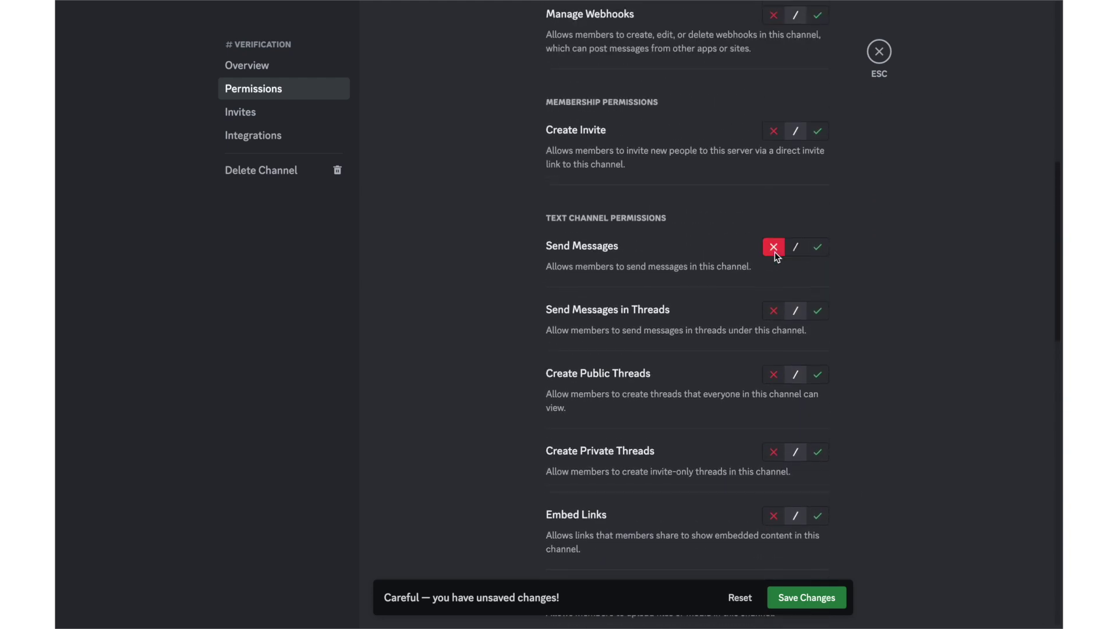
{"action": "scroll", "coordinate": [775, 252], "scroll_direction": "up", "scroll_amount": 10}
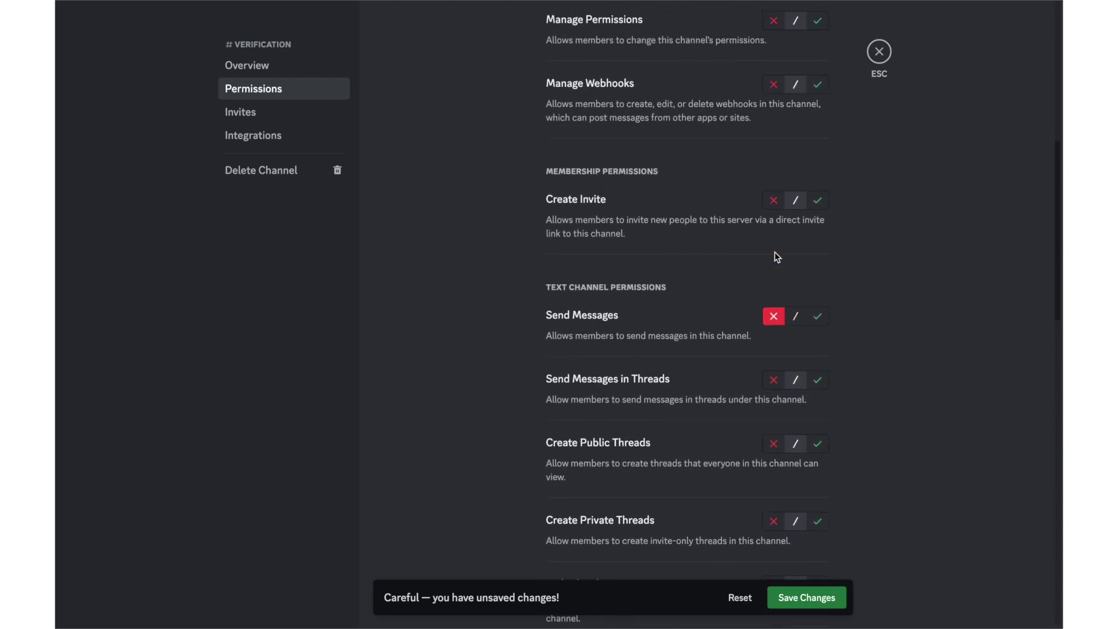
{"action": "left_click", "coordinate": [803, 598]}
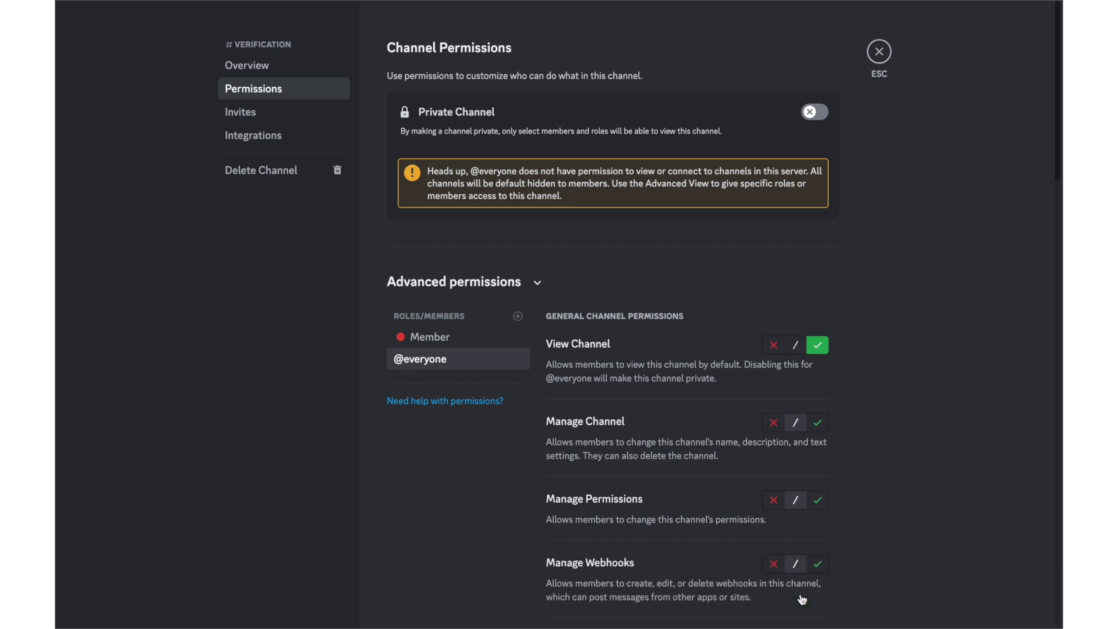
{"action": "left_click", "coordinate": [880, 51]}
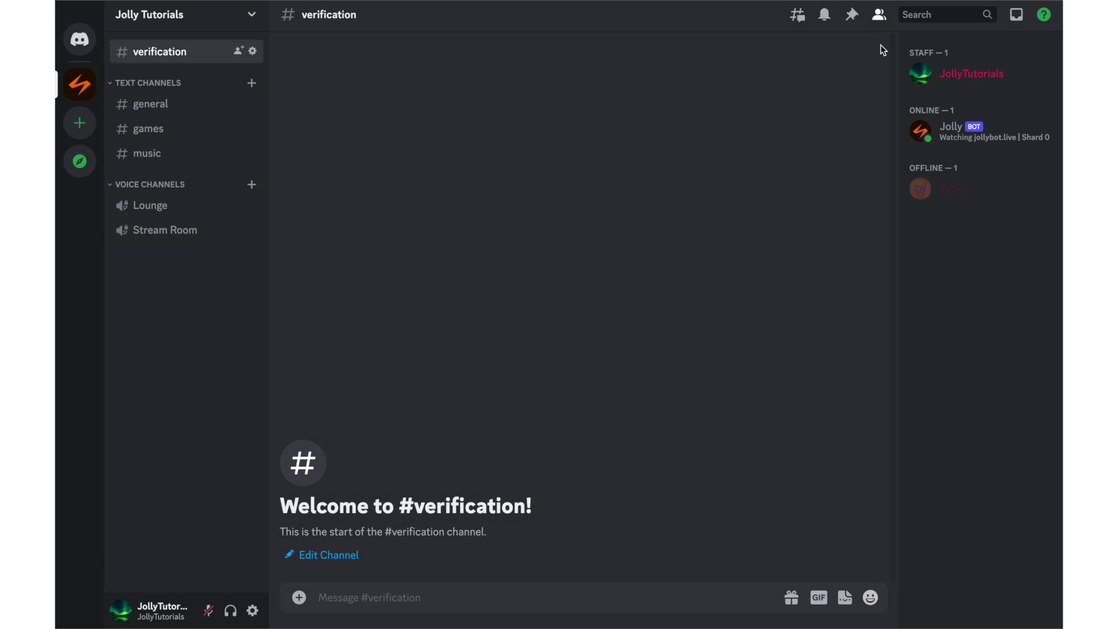
Step: Switch to the Jolly web dashboard through the bot's link in the general channel and open the Jolly Tutorials server's Captcha Verification settings
{"action": "left_click", "coordinate": [134, 103]}
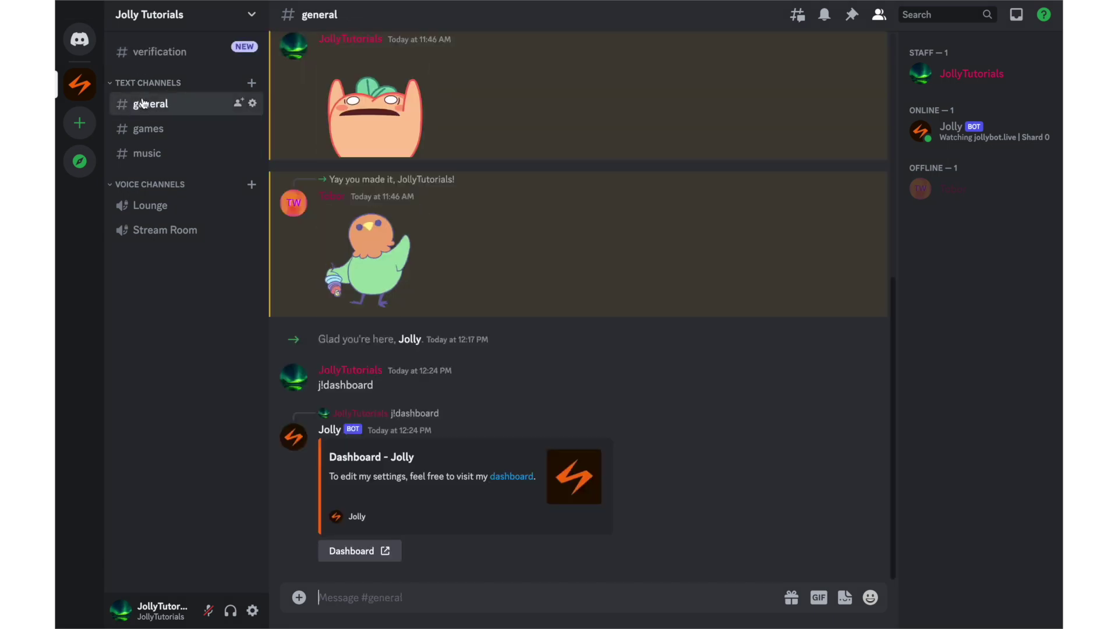
{"action": "left_click", "coordinate": [384, 552]}
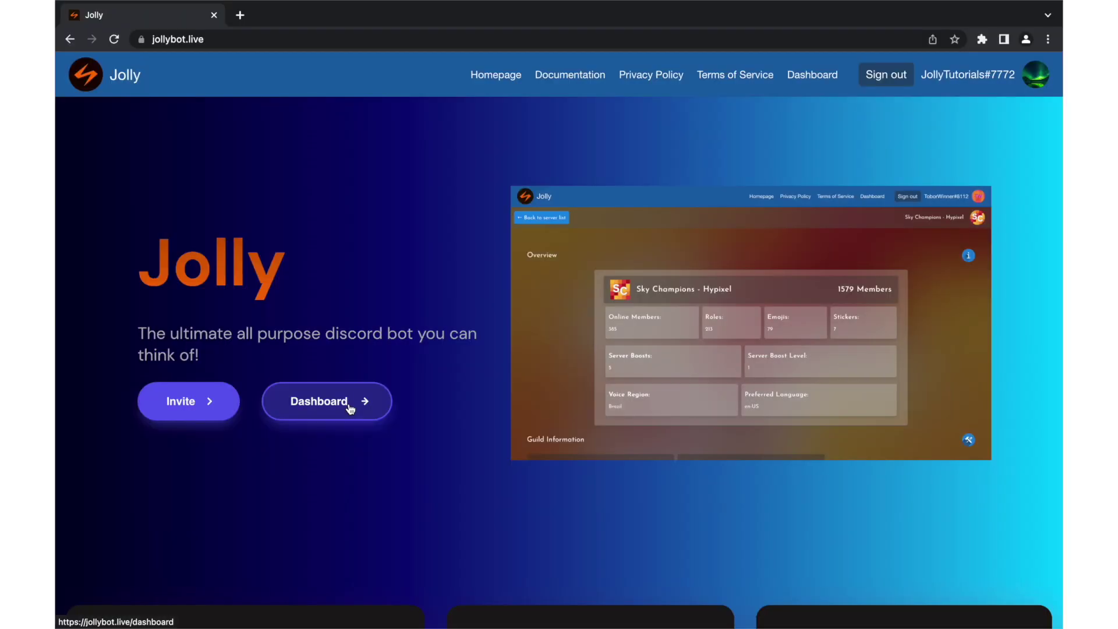
{"action": "left_click", "coordinate": [350, 408]}
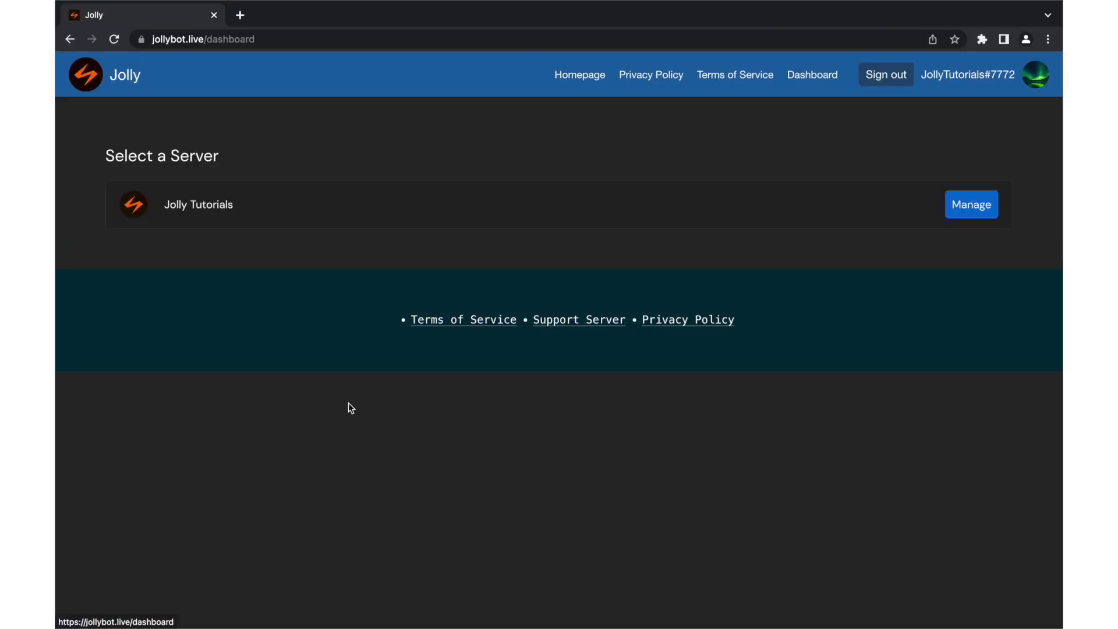
{"action": "left_click", "coordinate": [301, 208]}
{"action": "scroll", "coordinate": [302, 233], "scroll_direction": "down", "scroll_amount": 4}
{"action": "scroll", "coordinate": [302, 233], "scroll_direction": "down", "scroll_amount": 6}
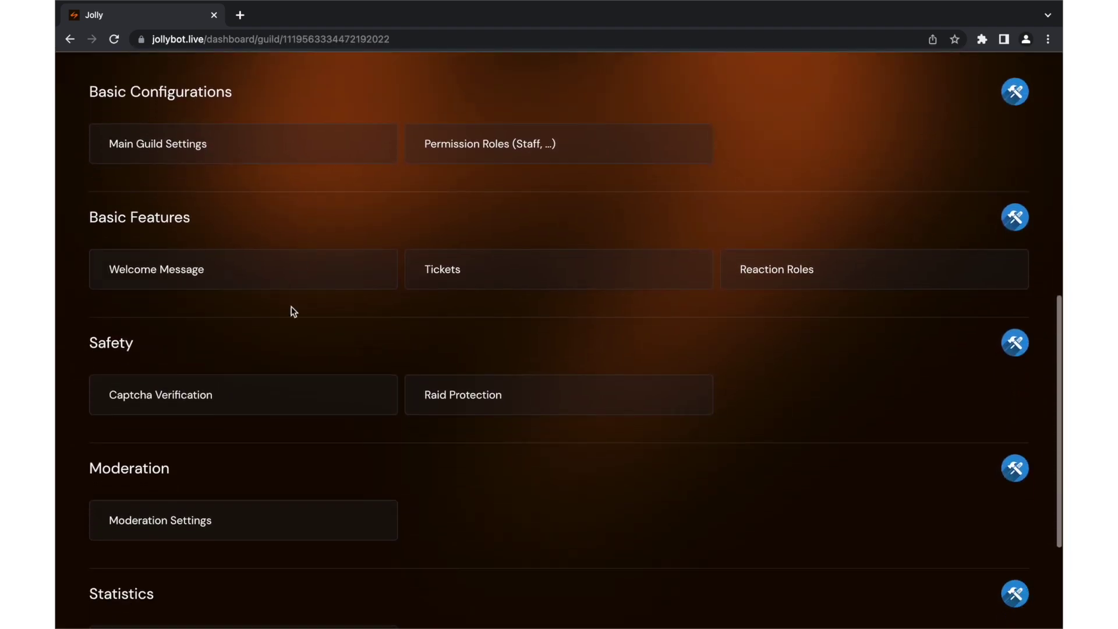
{"action": "left_click", "coordinate": [276, 401]}
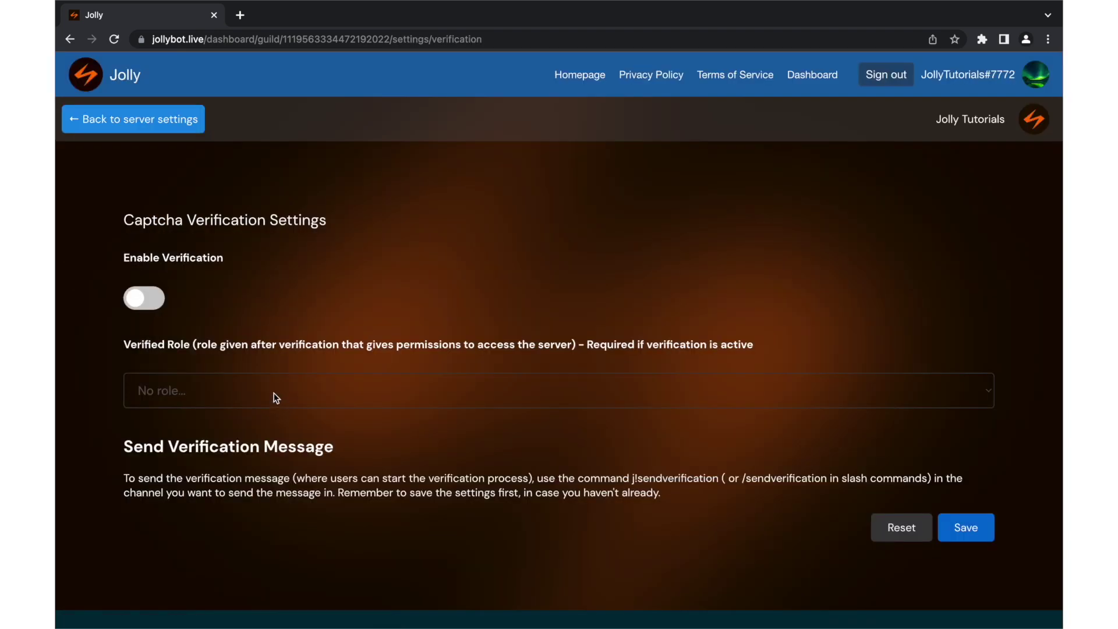
Step: Enable captcha verification with Member as the verified role and save the settings
{"action": "left_click", "coordinate": [151, 302]}
{"action": "left_click", "coordinate": [179, 396]}
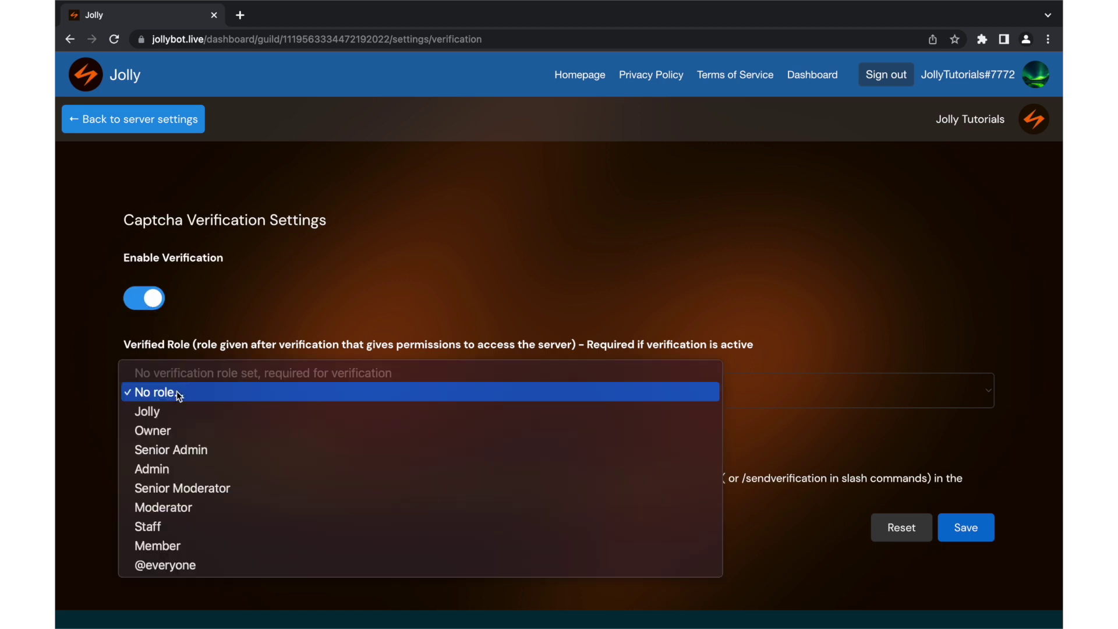
{"action": "left_click", "coordinate": [159, 546]}
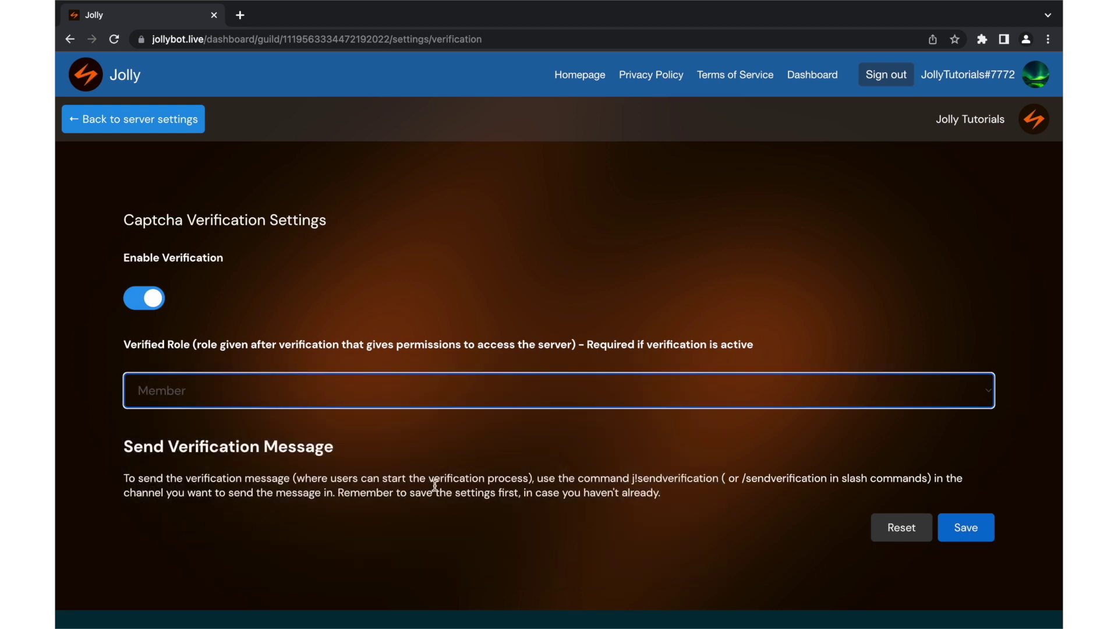
{"action": "left_click", "coordinate": [967, 530]}
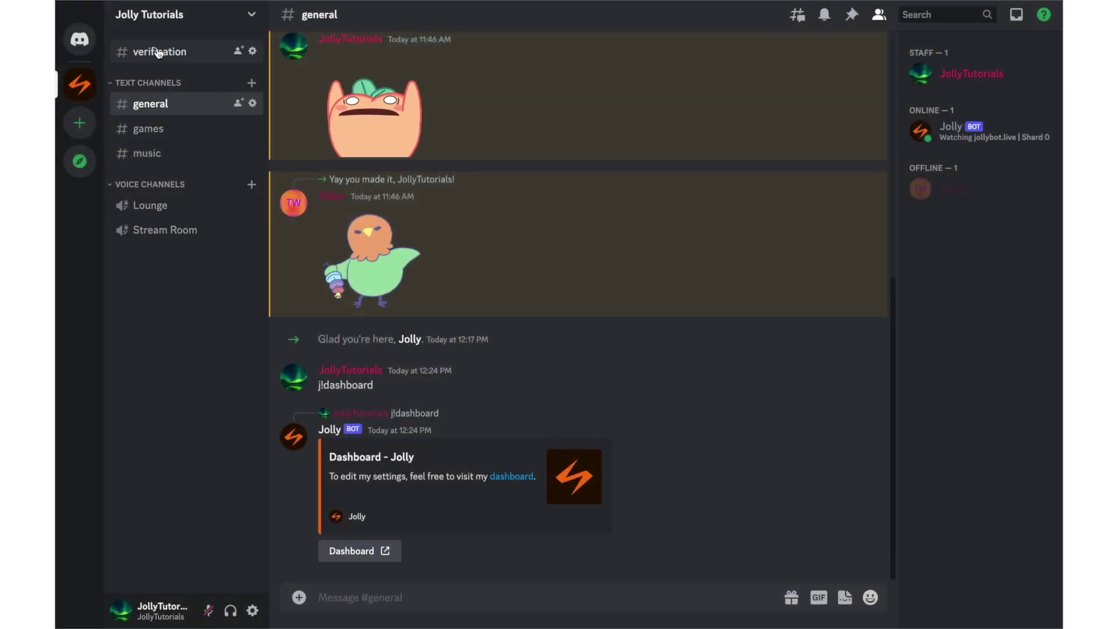
Step: Back in Discord, run /sendverification in the verification channel and dismiss the bot's private confirmation message
{"action": "left_click", "coordinate": [158, 52]}
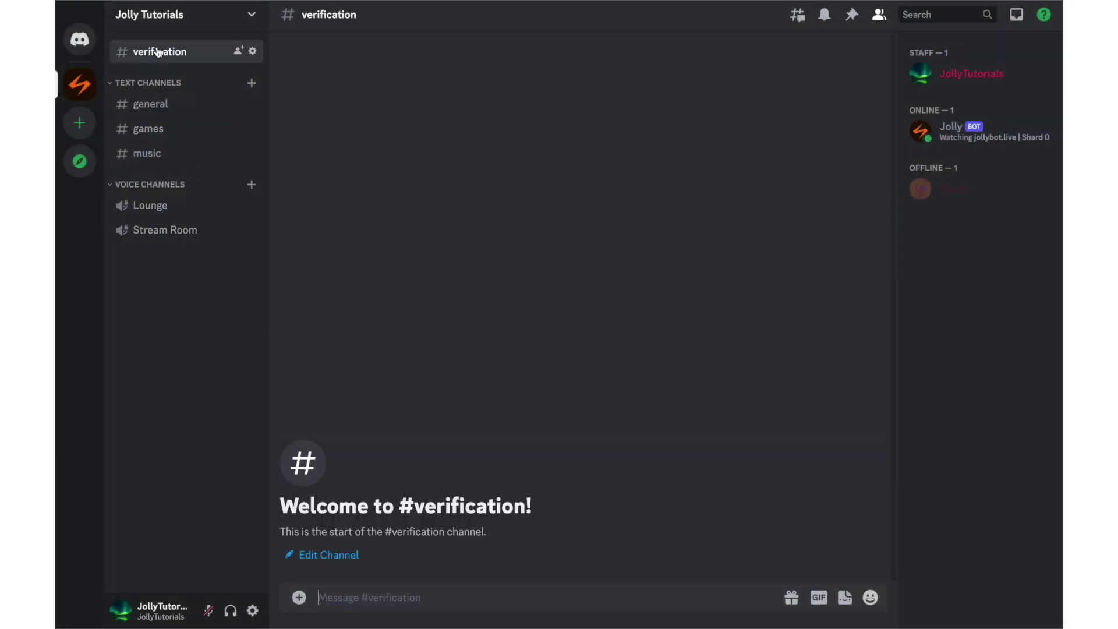
{"action": "type", "text": "/"}
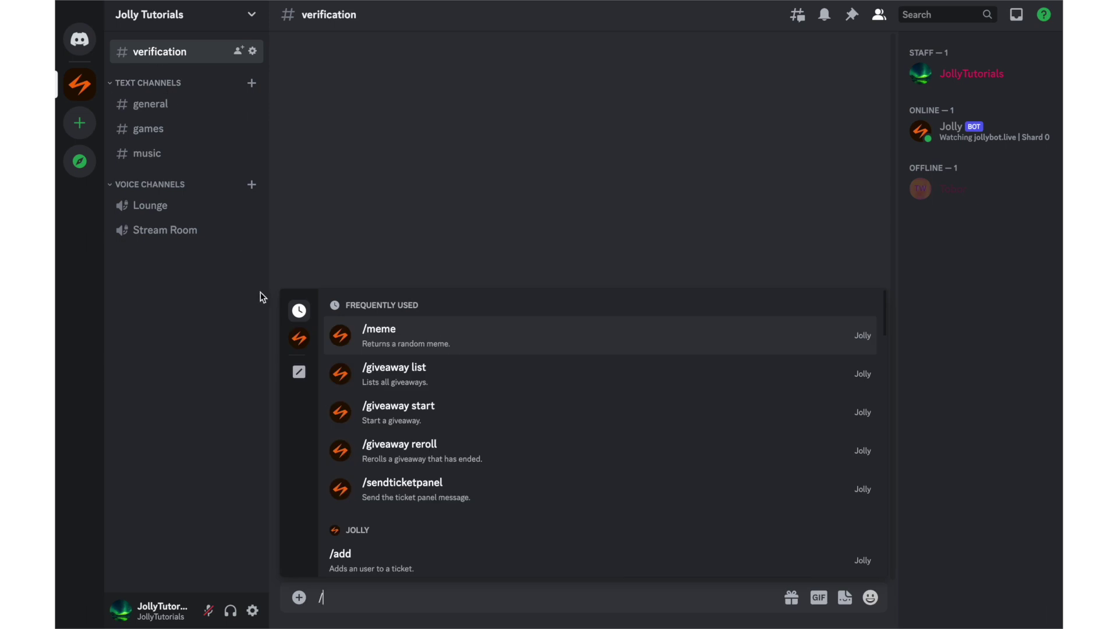
{"action": "left_click", "coordinate": [294, 338]}
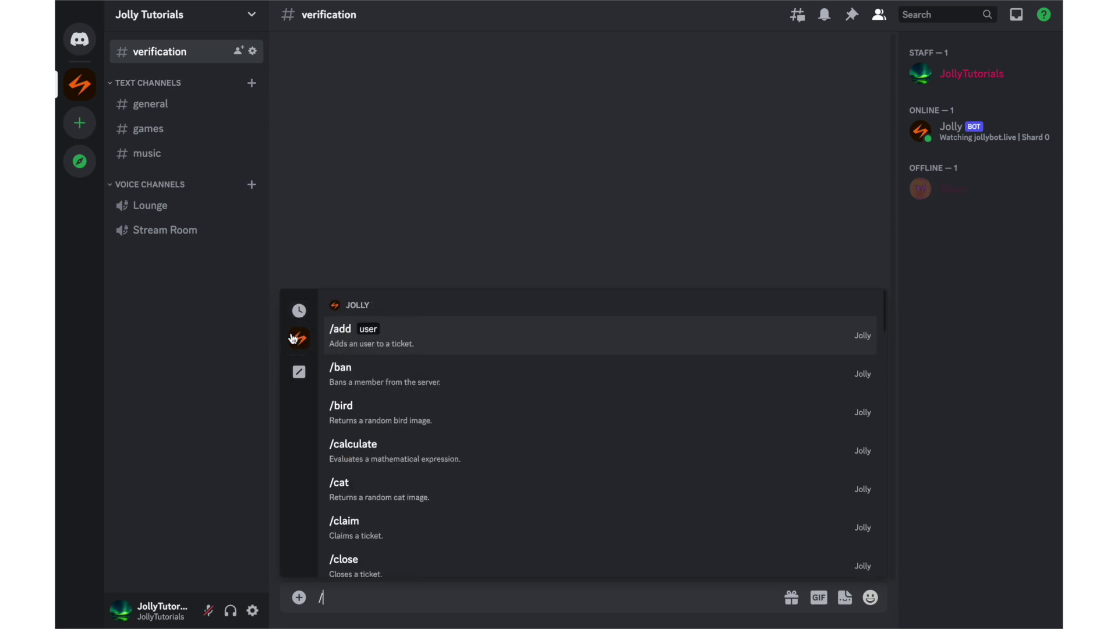
{"action": "type", "text": "sendver"}
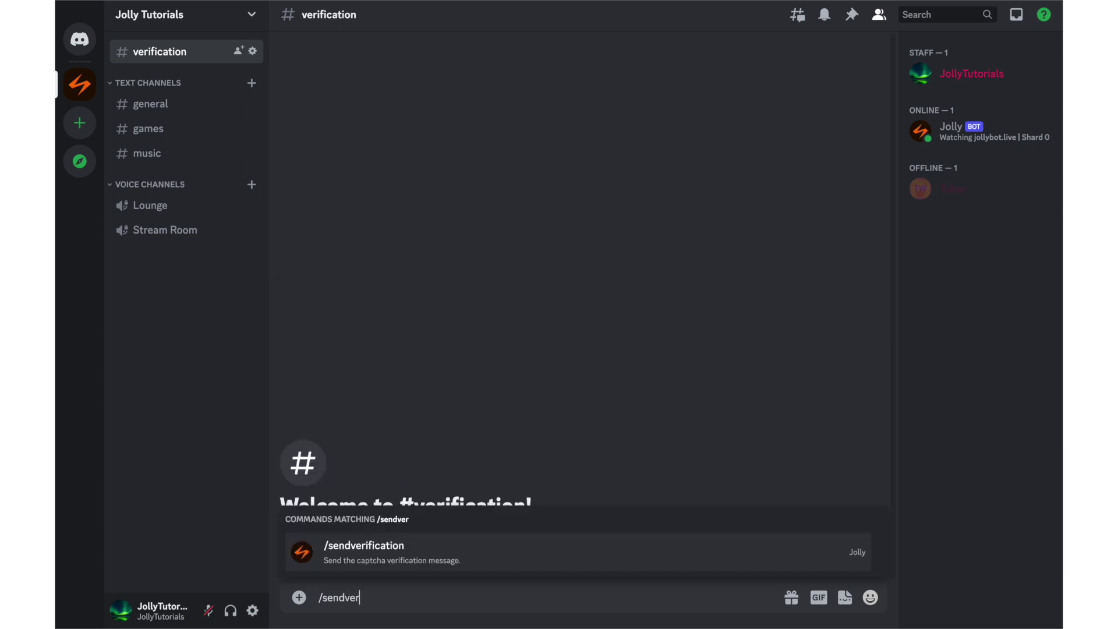
{"action": "type", "text": "if"}
{"action": "left_click", "coordinate": [367, 548]}
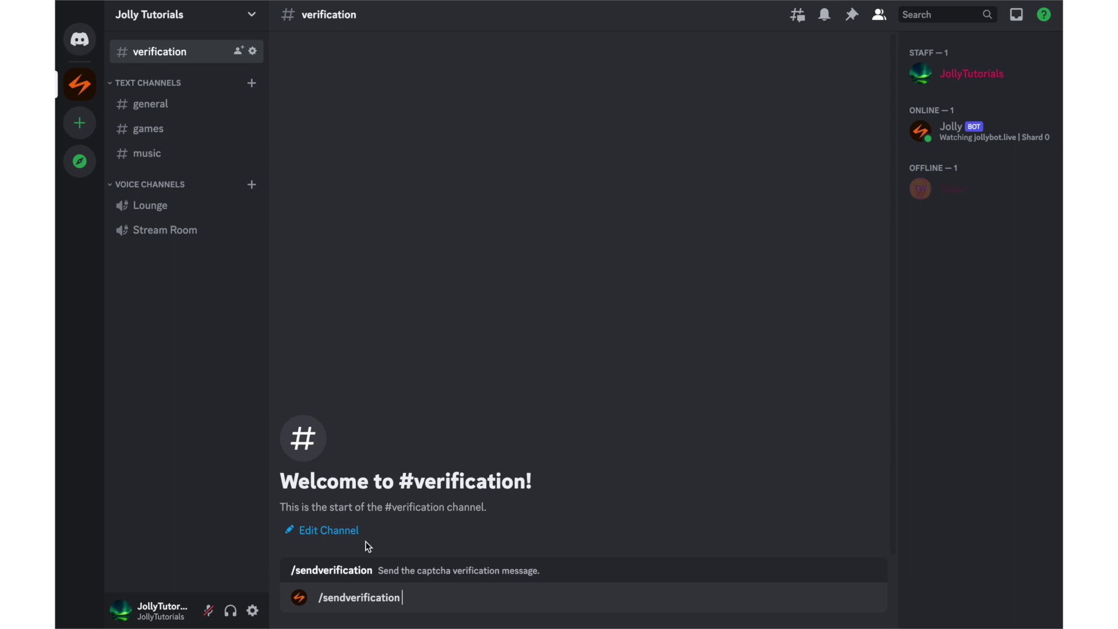
{"action": "key", "text": "Return"}
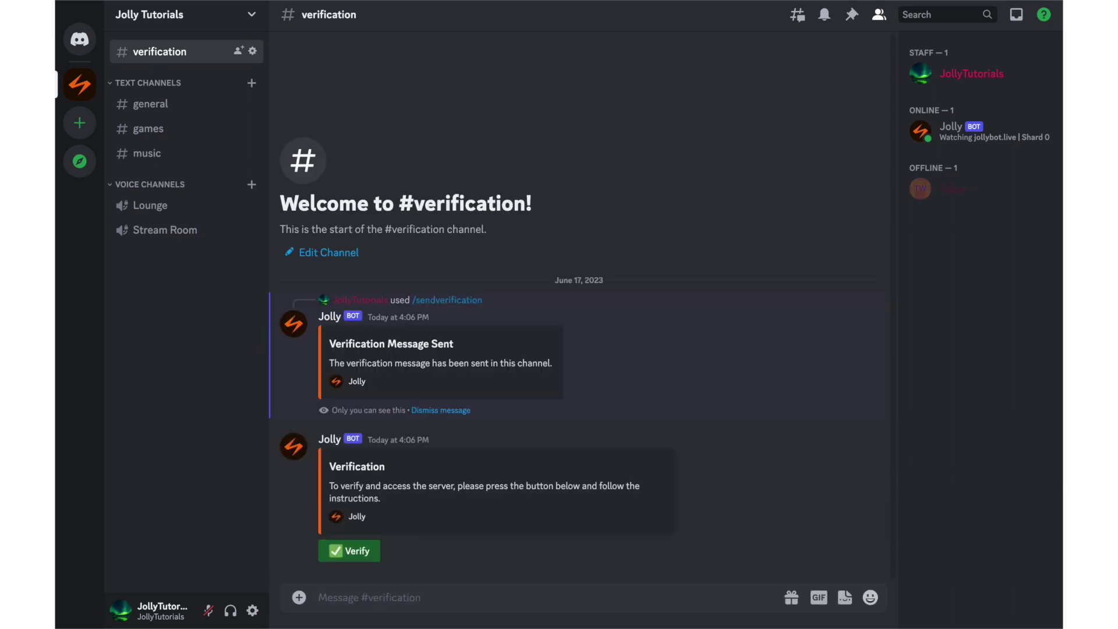
{"action": "left_click", "coordinate": [446, 411]}
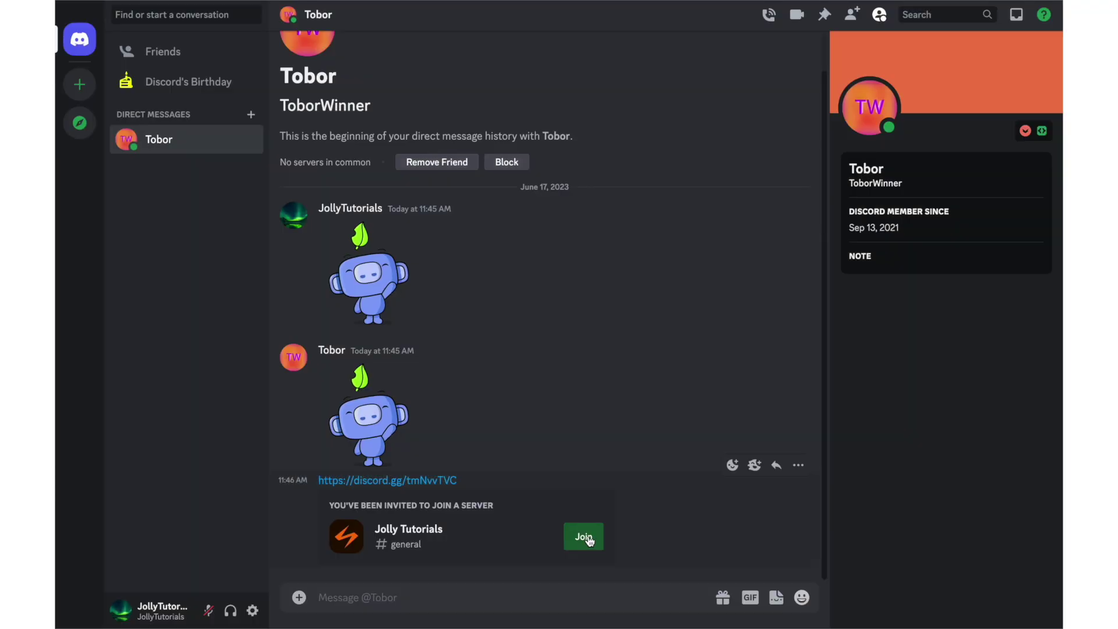
Step: Join the Jolly Tutorials server from the direct-message invite and complete the verification by submitting the captcha answer
{"action": "left_click", "coordinate": [583, 536]}
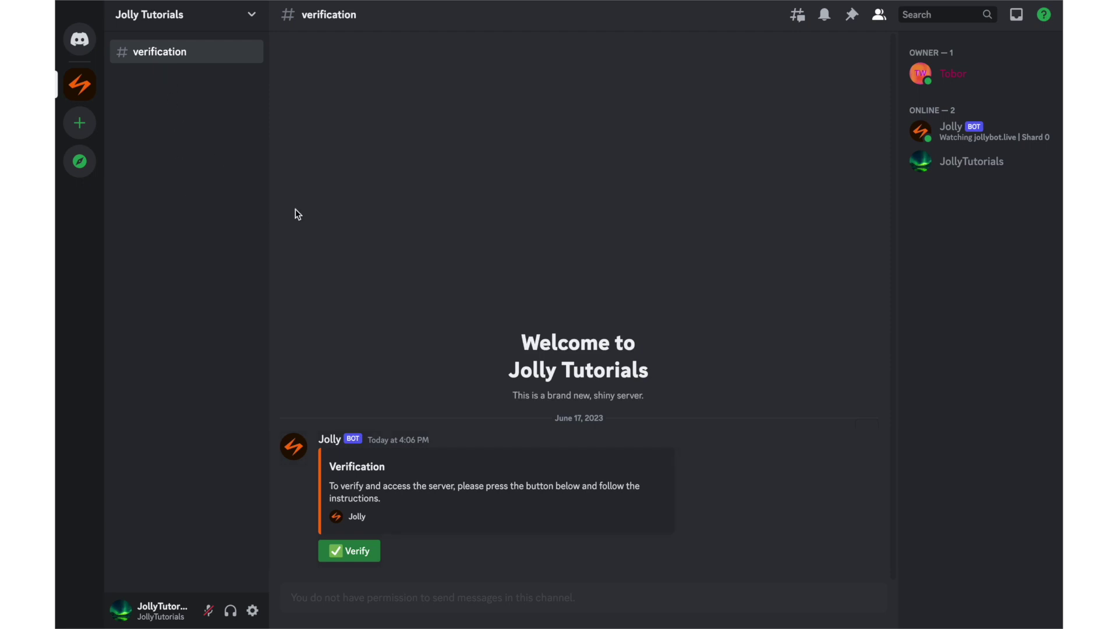
{"action": "left_click", "coordinate": [357, 552]}
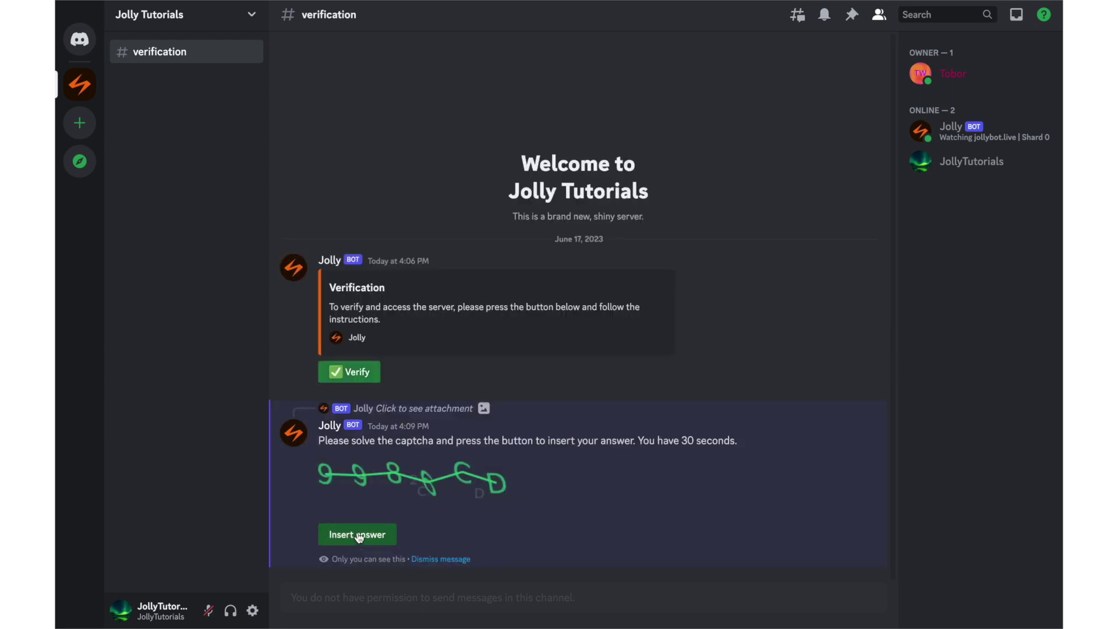
{"action": "left_click", "coordinate": [359, 536]}
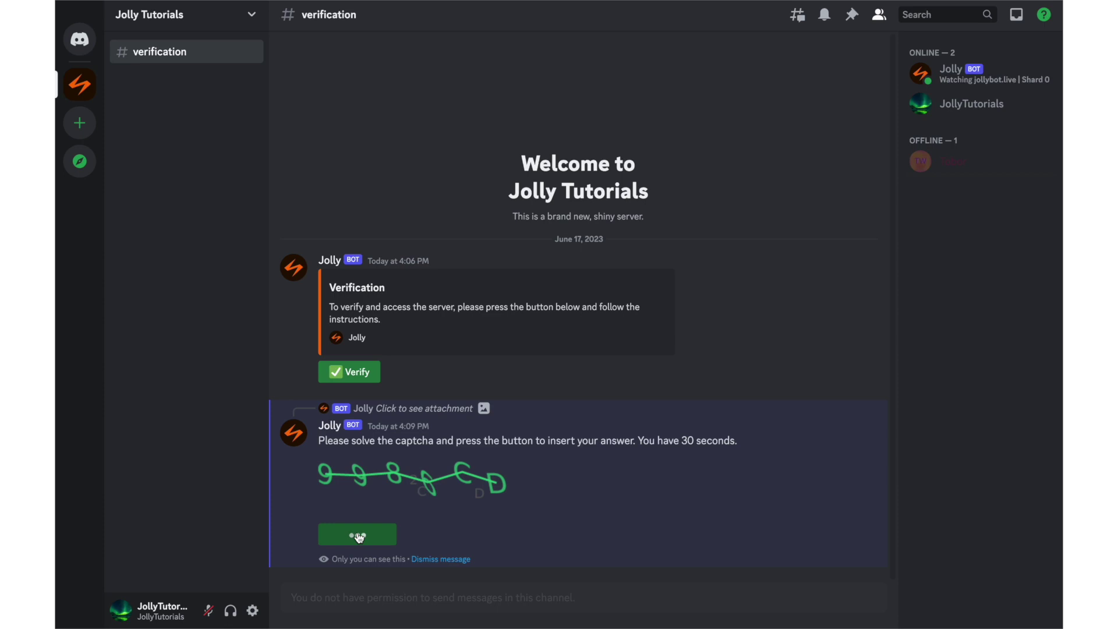
{"action": "type", "text": "9986CD"}
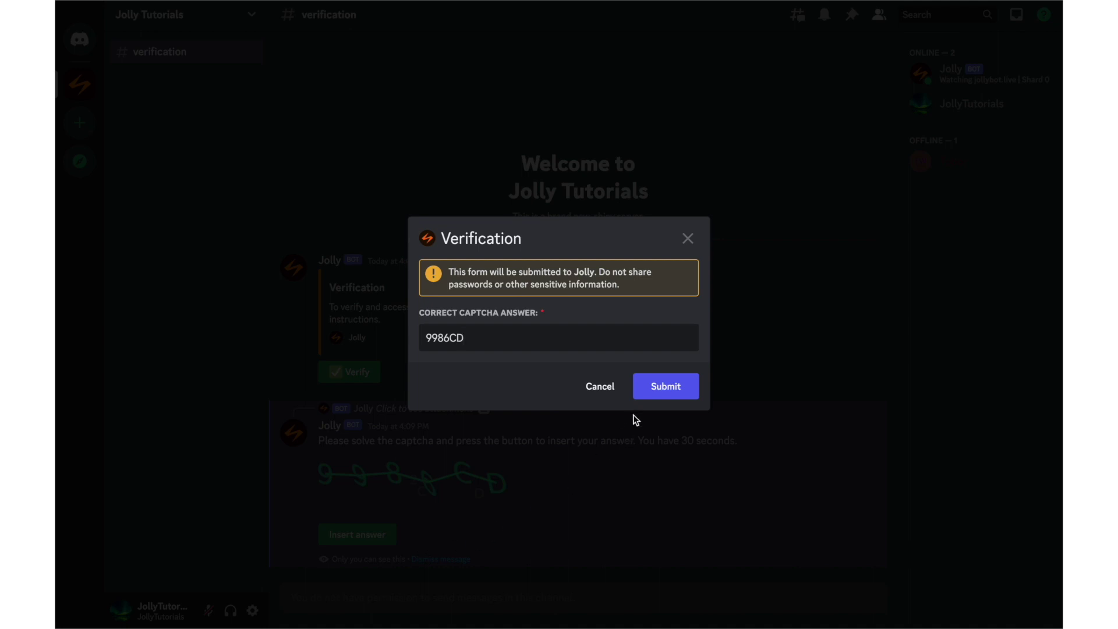
{"action": "left_click", "coordinate": [658, 387]}
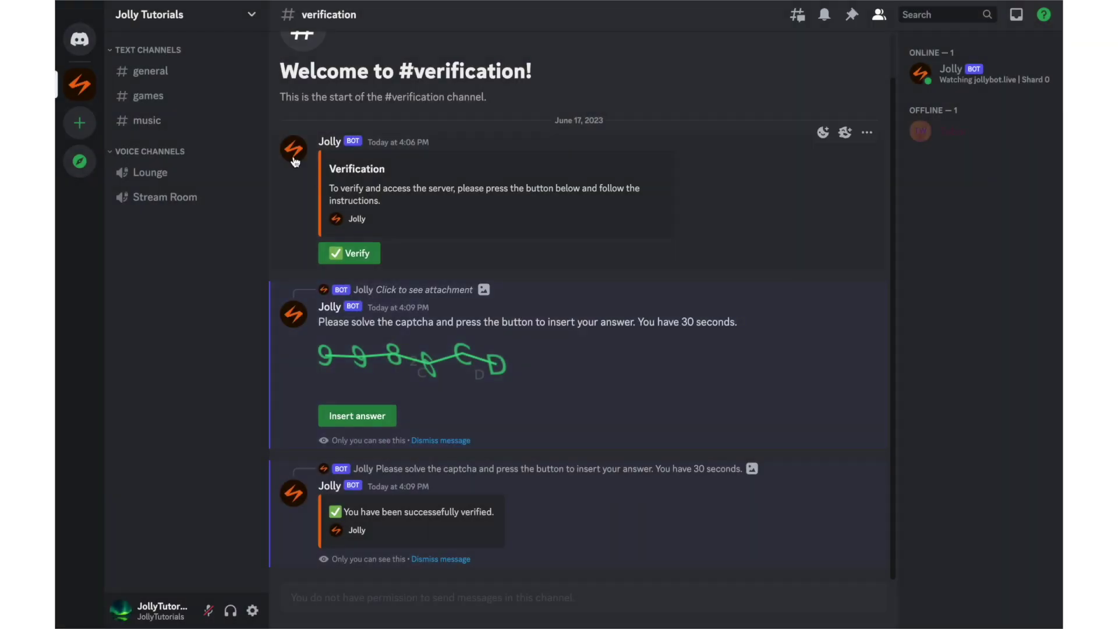
Step: Open the general channel and send the wave greeting under the new join message
{"action": "left_click", "coordinate": [195, 74]}
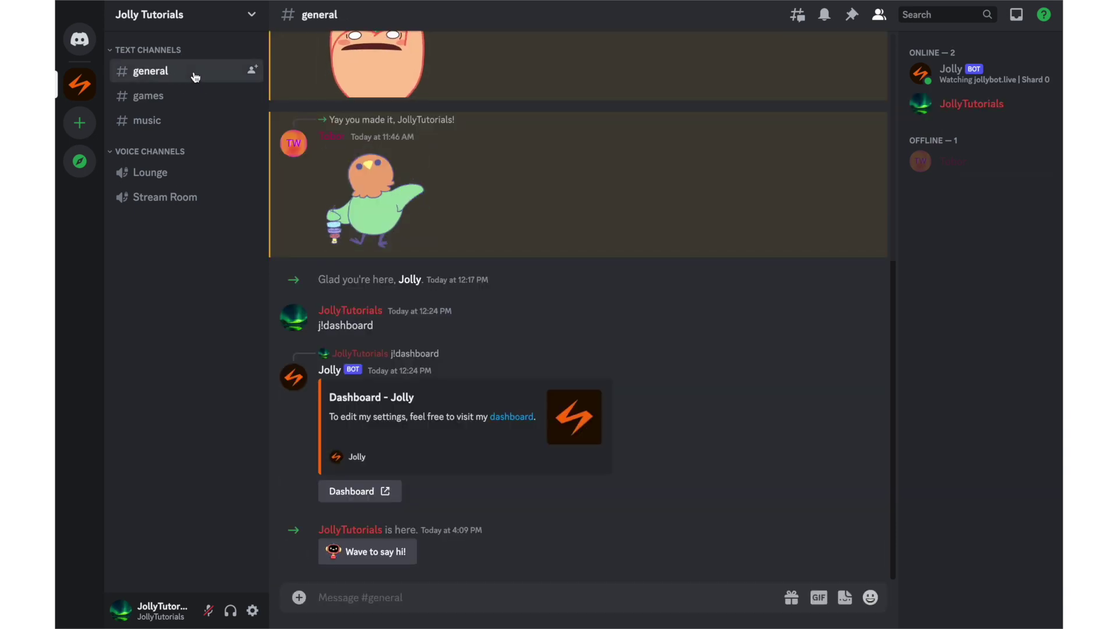
{"action": "left_click", "coordinate": [375, 560]}
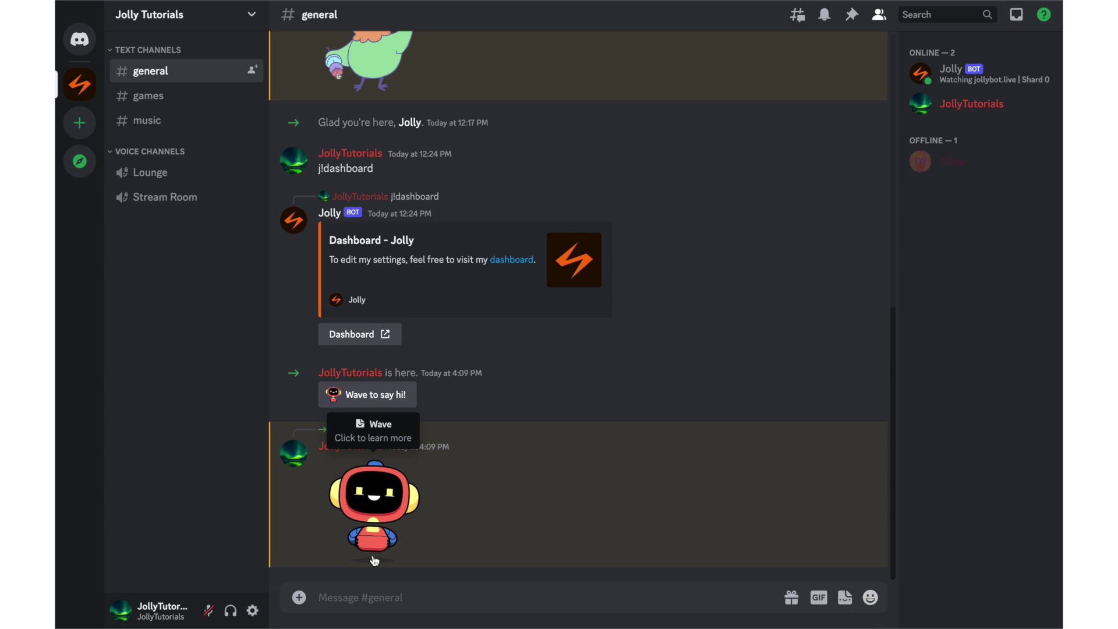